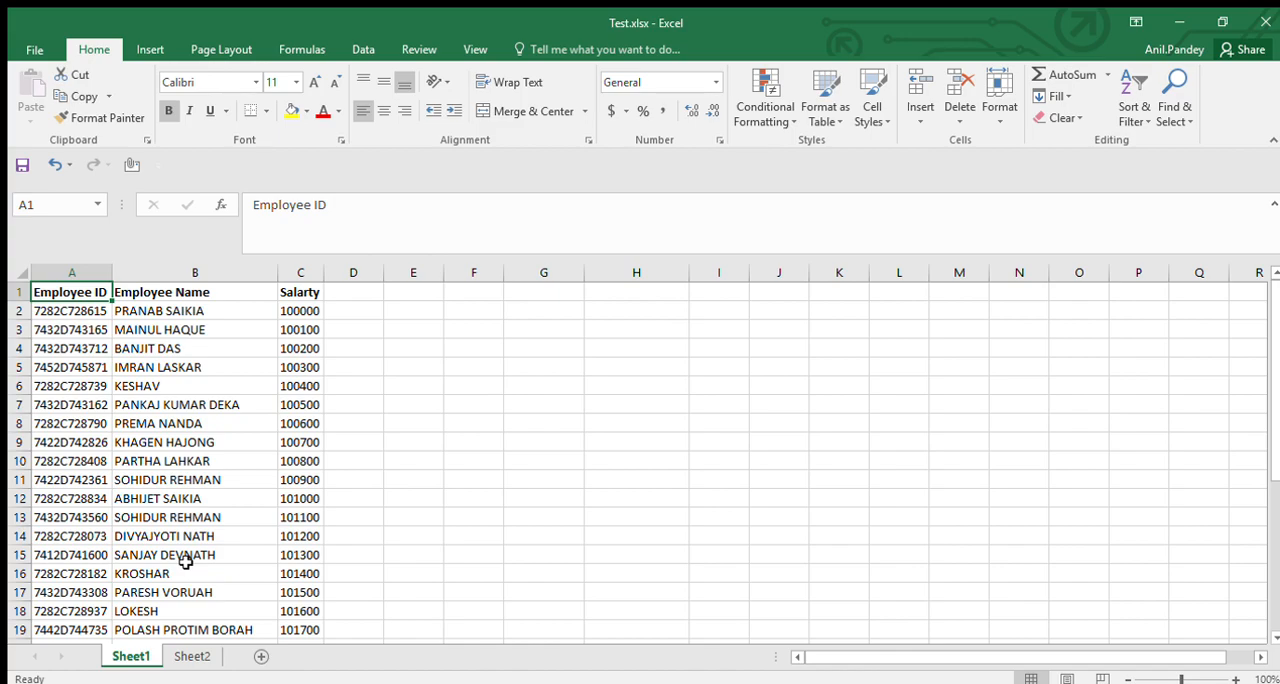
Check how far down the Employee ID column extends on Sheet1.
{"action": "key", "text": "Right"}
{"action": "key", "text": "Left"}
{"action": "key", "text": "ctrl+Down"}
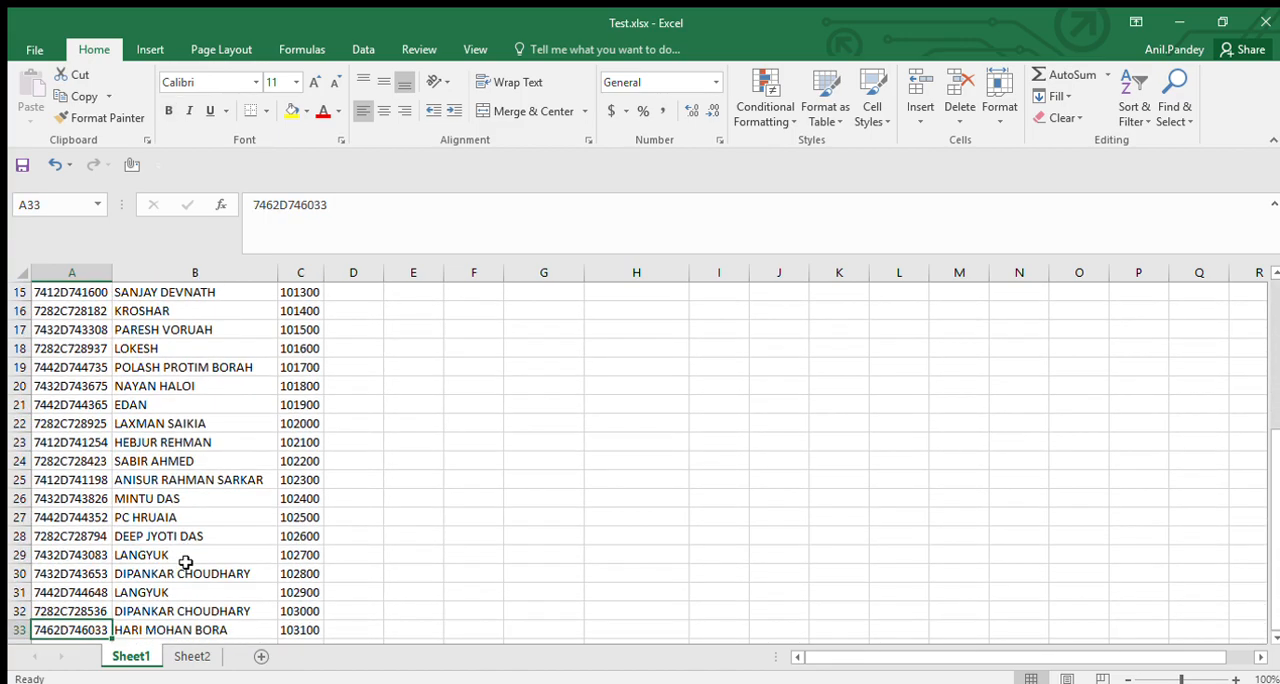
{"action": "key", "text": "ctrl+Up"}
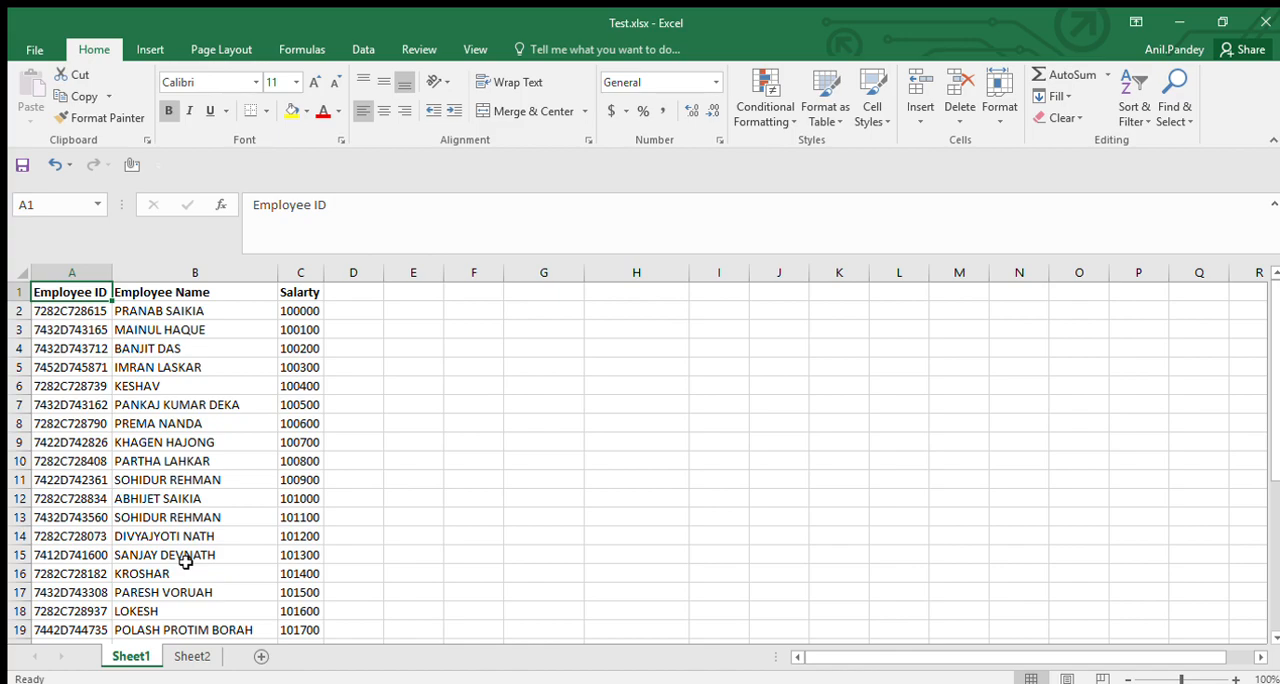
{"action": "key", "text": "Down"}
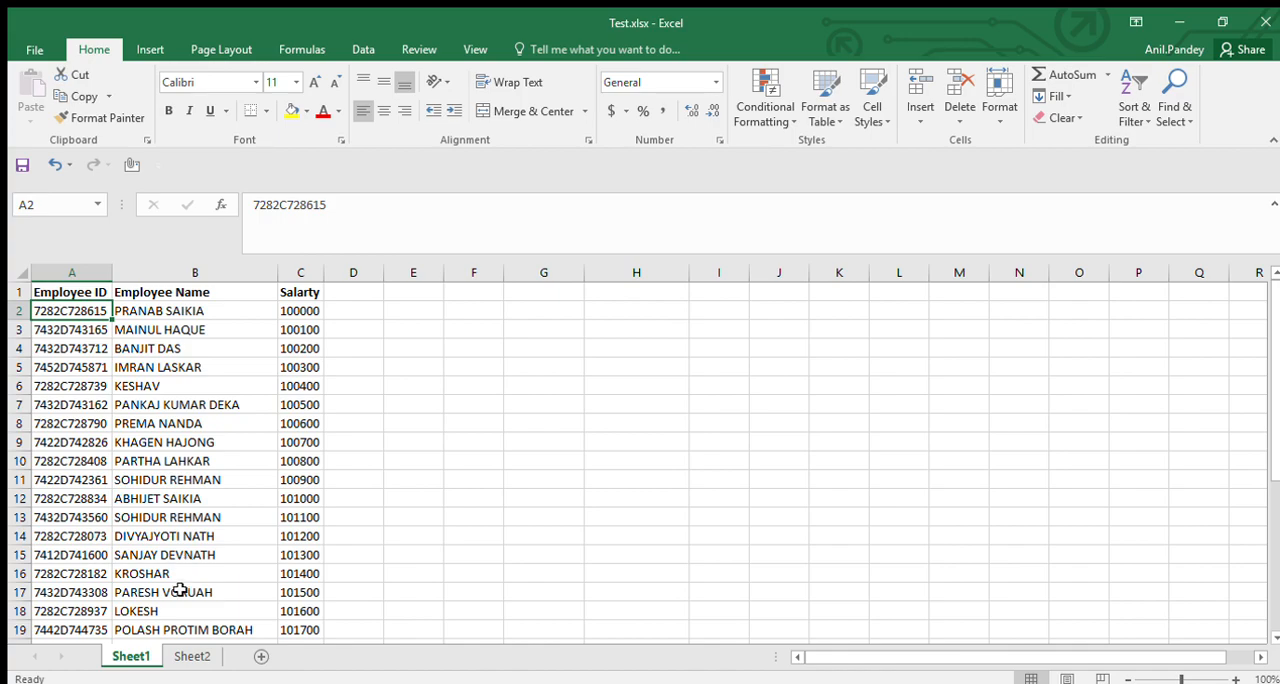
Add the header "Employee Name" in cell B1 of Sheet2.
{"action": "left_click", "coordinate": [180, 654]}
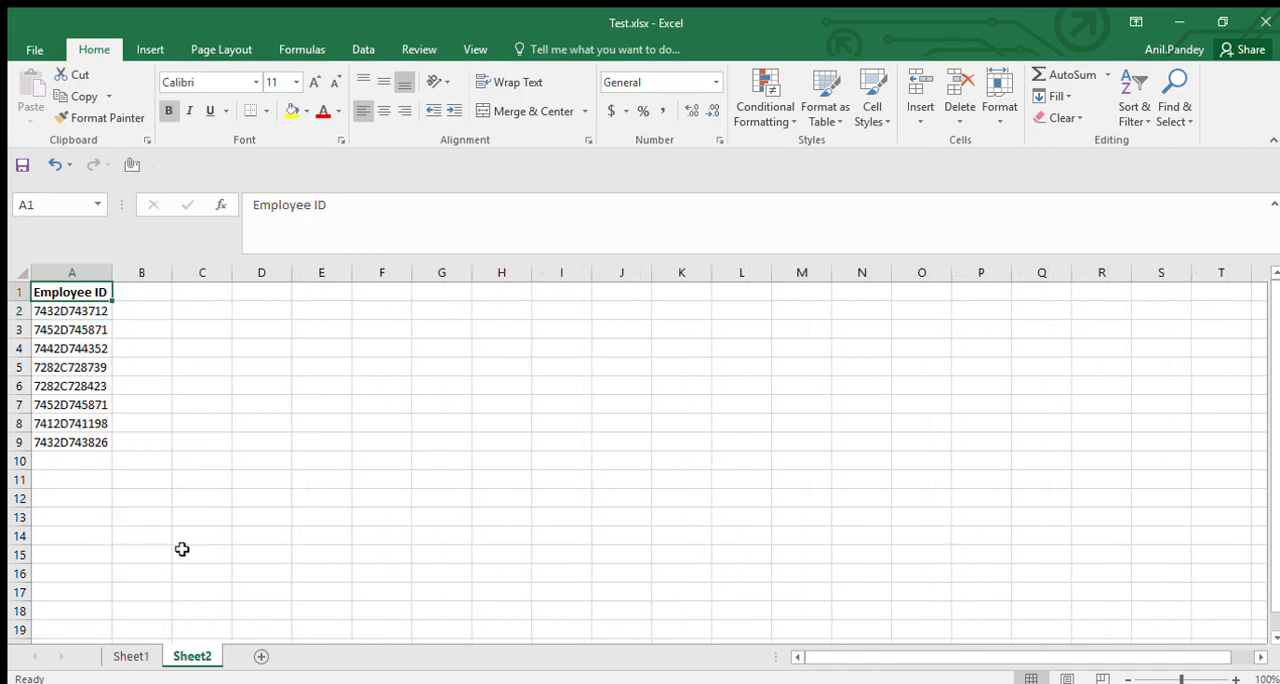
{"action": "left_click", "coordinate": [90, 346]}
{"action": "key", "text": "Up"}
{"action": "key", "text": "Up"}
{"action": "key", "text": "Up"}
{"action": "key", "text": "Right"}
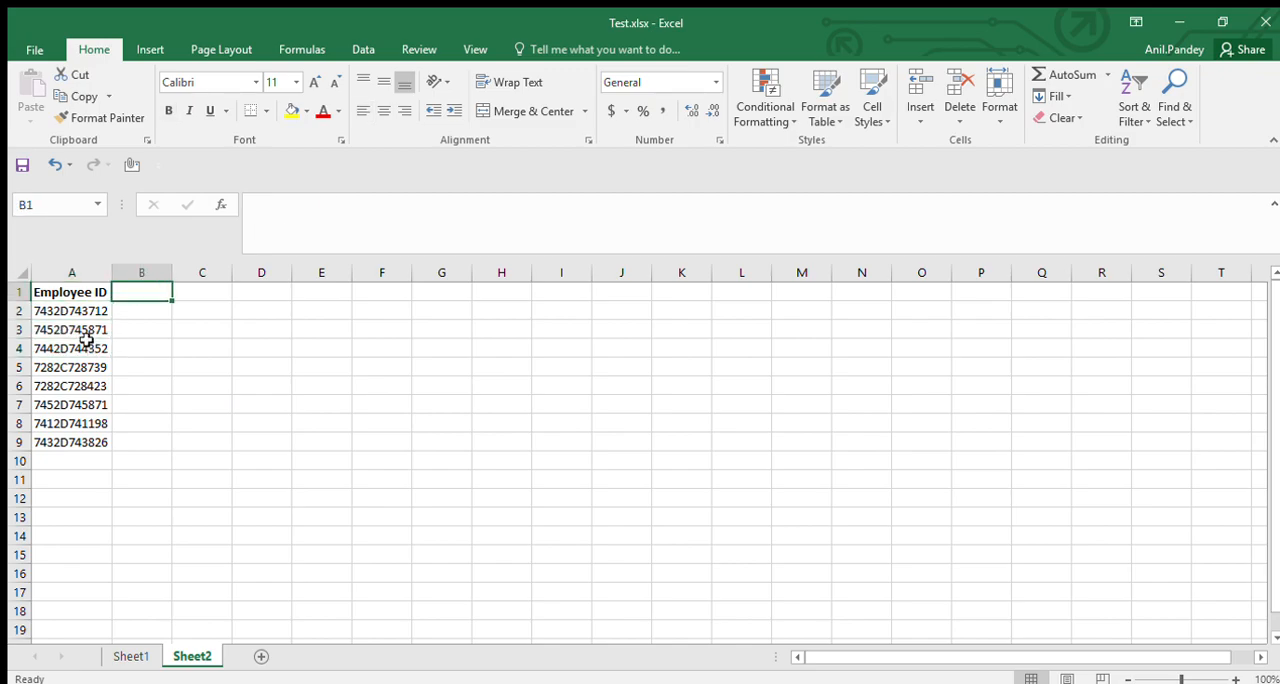
{"action": "type", "text": "Employ"}
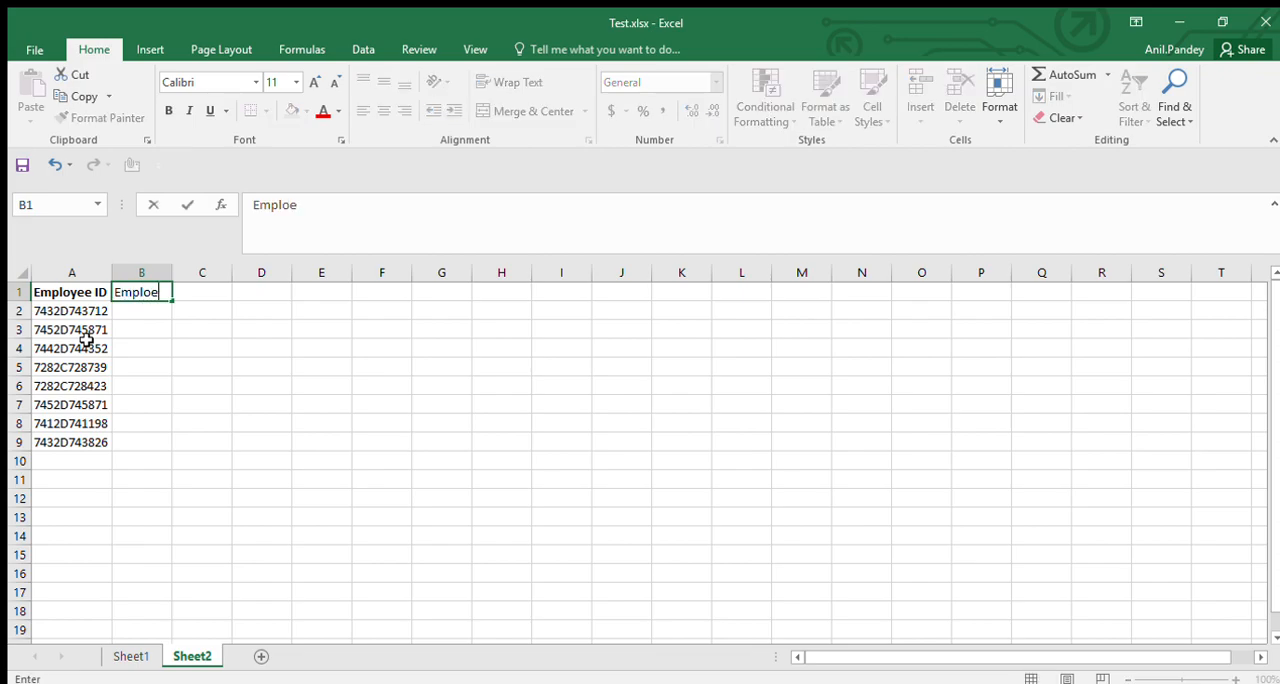
{"action": "type", "text": "ee Name"}
{"action": "key", "text": "Return"}
{"action": "key", "text": "Up"}
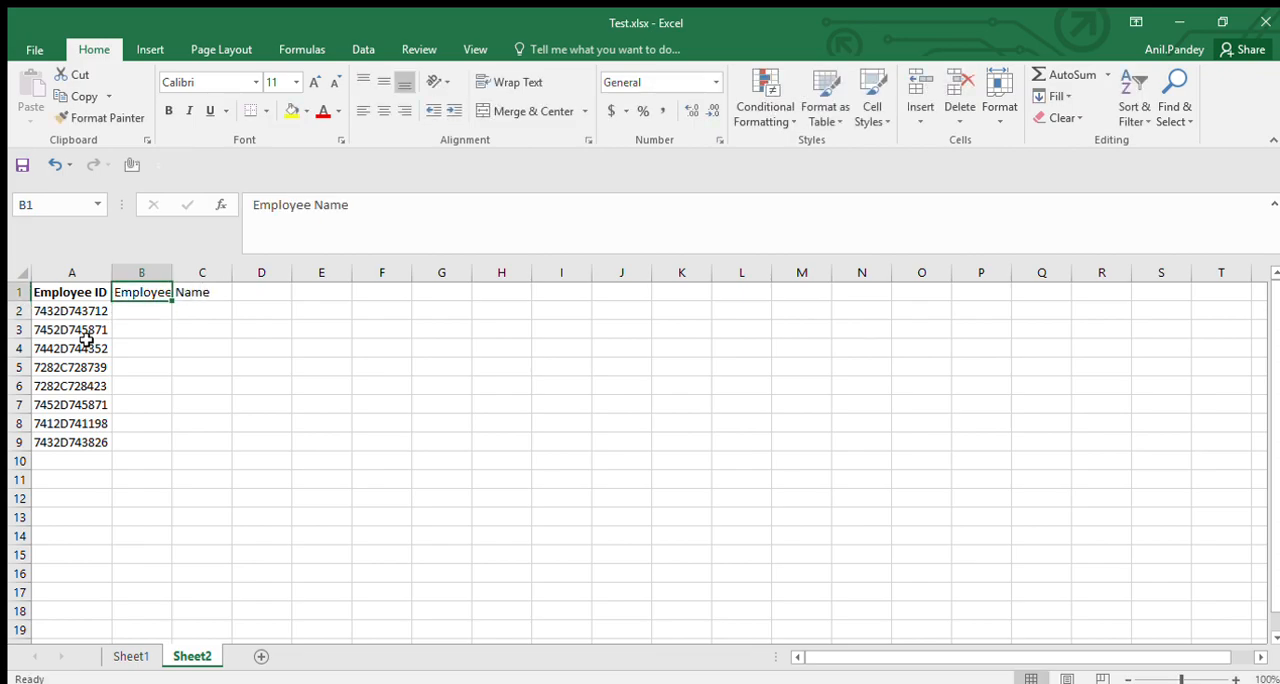
Add the header "Salary" in cell C1 of Sheet2.
{"action": "key", "text": "Right"}
{"action": "type", "text": "Em"}
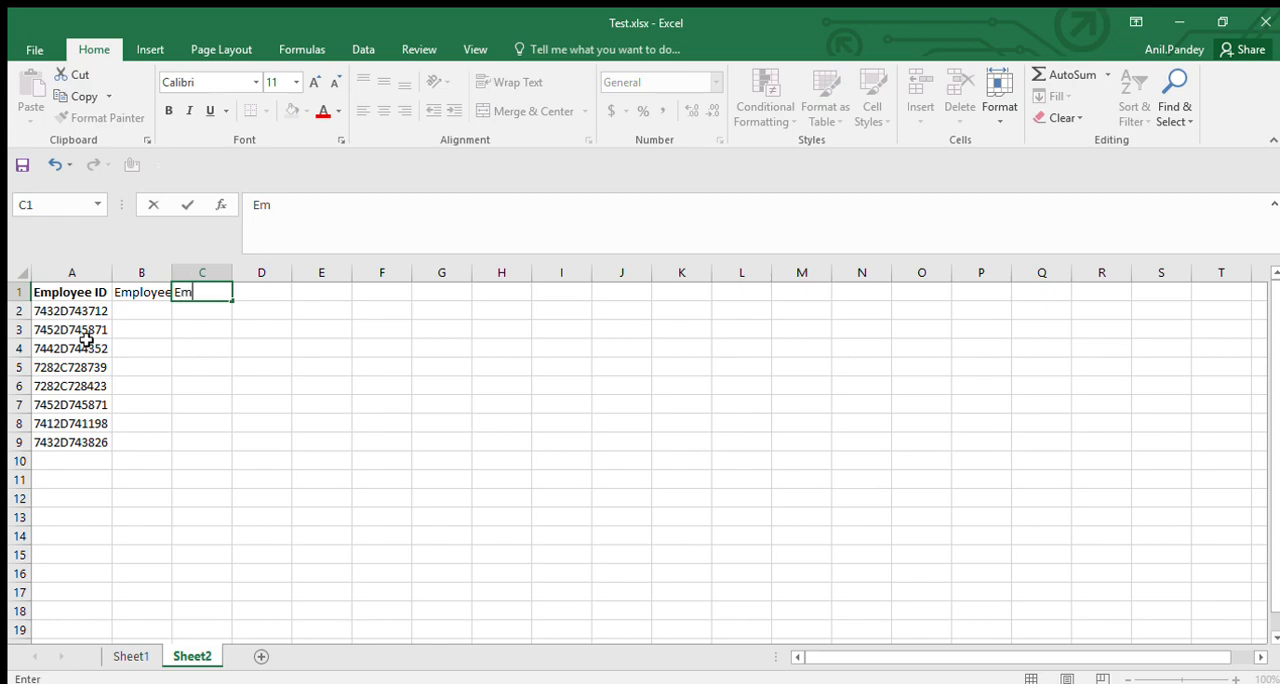
{"action": "key", "text": "BackSpace"}
{"action": "key", "text": "BackSpace"}
{"action": "type", "text": "Salary"}
{"action": "key", "text": "Return"}
{"action": "key", "text": "Up"}
Start a VLOOKUP formula in cell B2 with the employee ID in A2 as the lookup value.
{"action": "key", "text": "Return"}
{"action": "key", "text": "Left"}
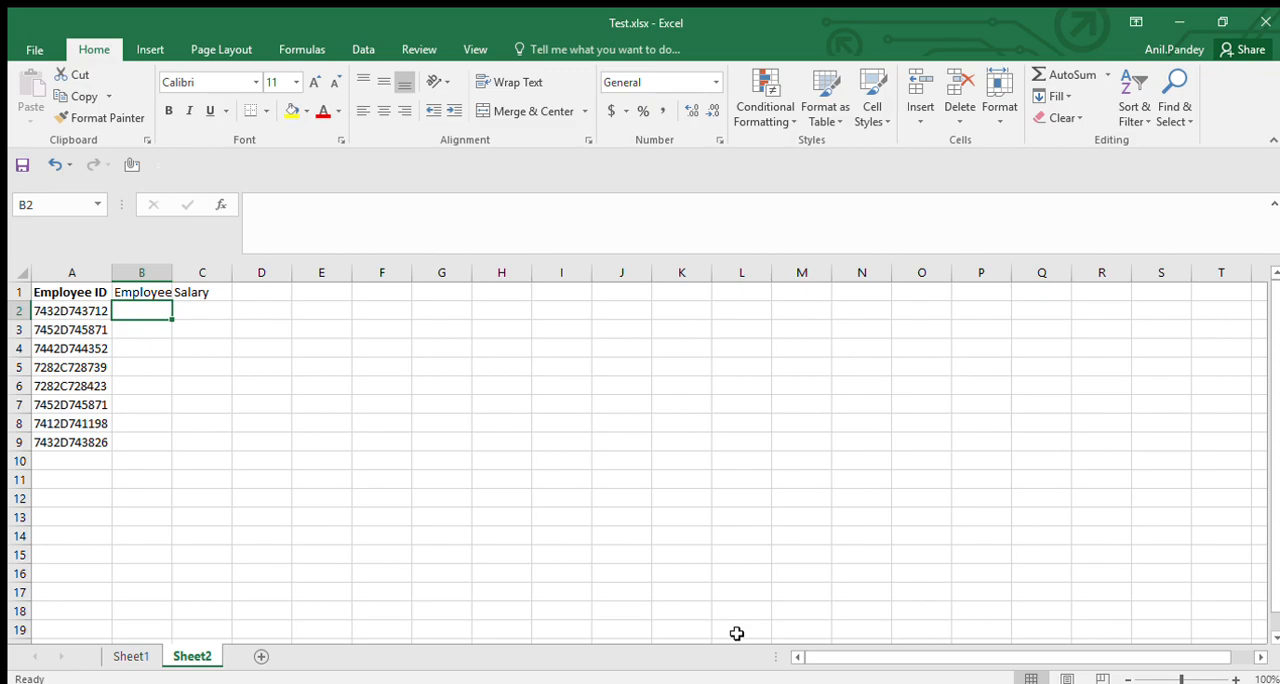
{"action": "type", "text": "="}
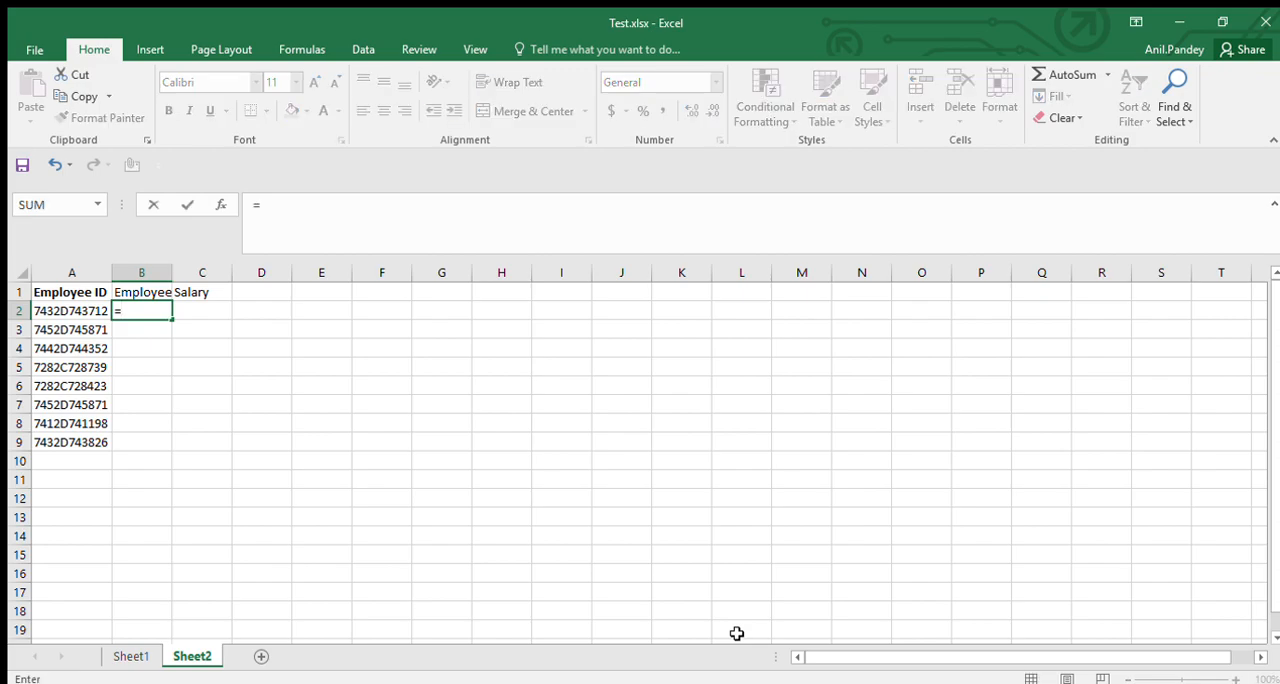
{"action": "type", "text": "vl"}
{"action": "key", "text": "Tab"}
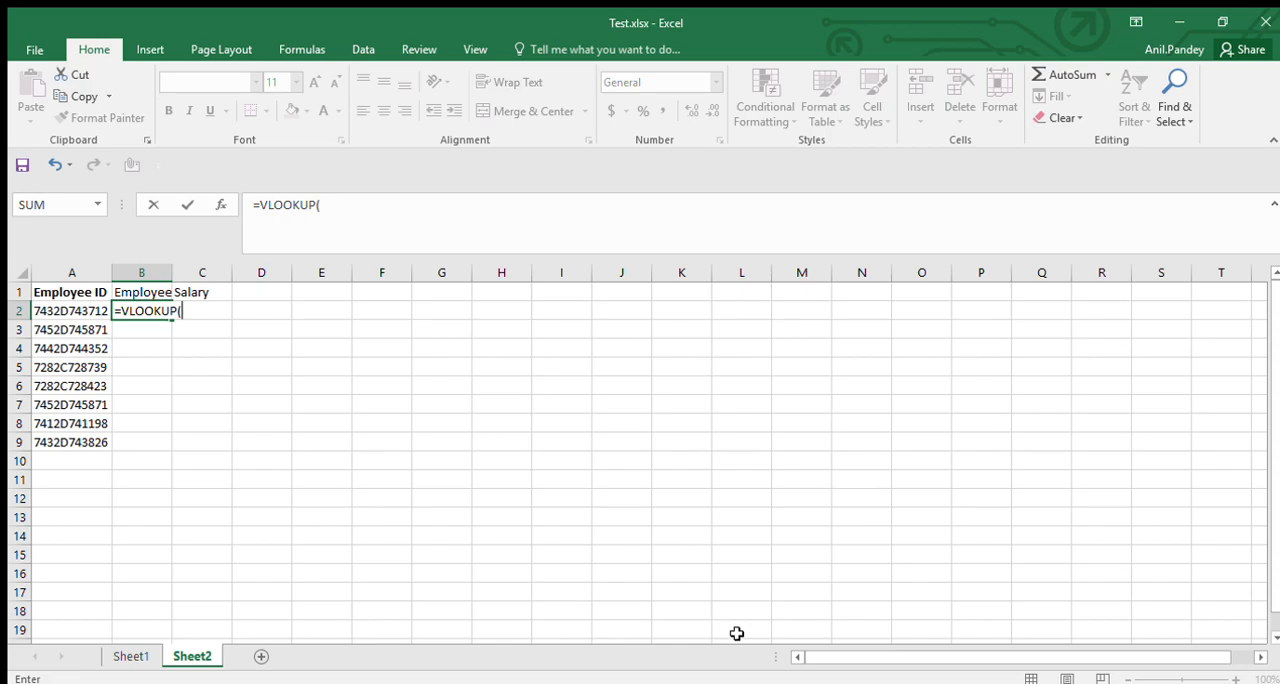
{"action": "key", "text": "Left"}
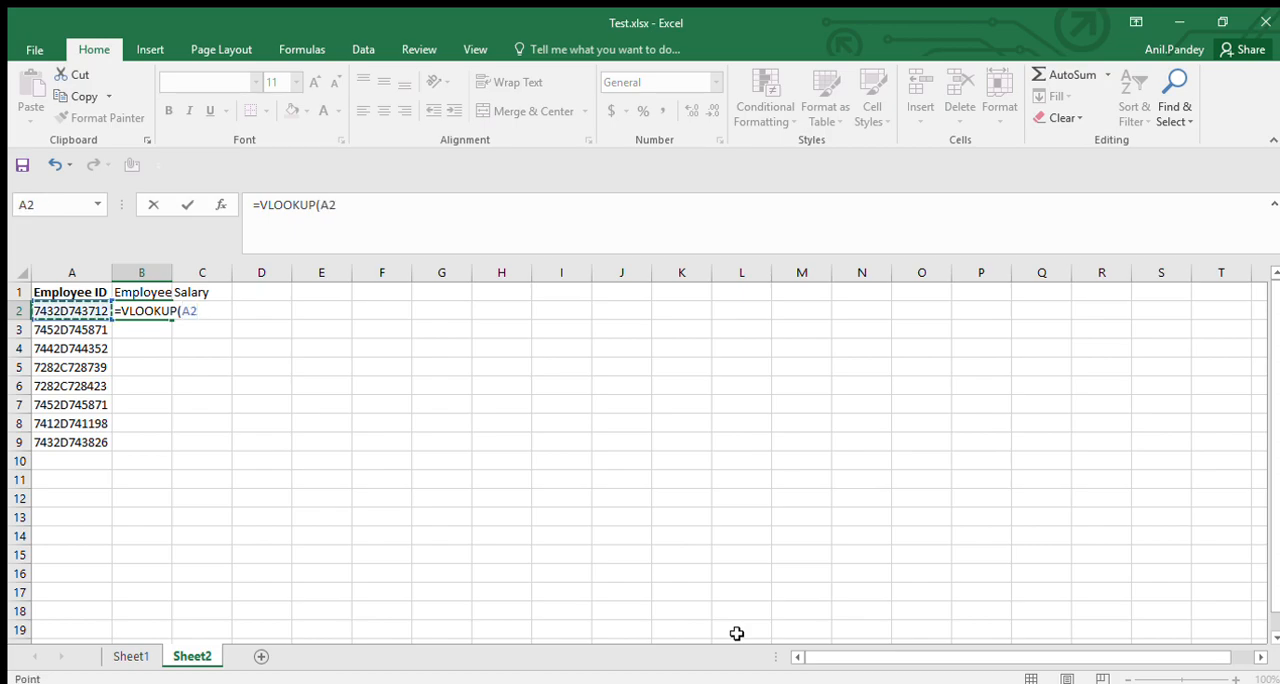
{"action": "type", "text": ","}
Set the VLOOKUP table array to A1:B33 on Sheet1, locked as the absolute reference $A$1:$B$33.
{"action": "key", "text": "ctrl+Page_Up"}
{"action": "key", "text": "Up"}
{"action": "key", "text": "Left"}
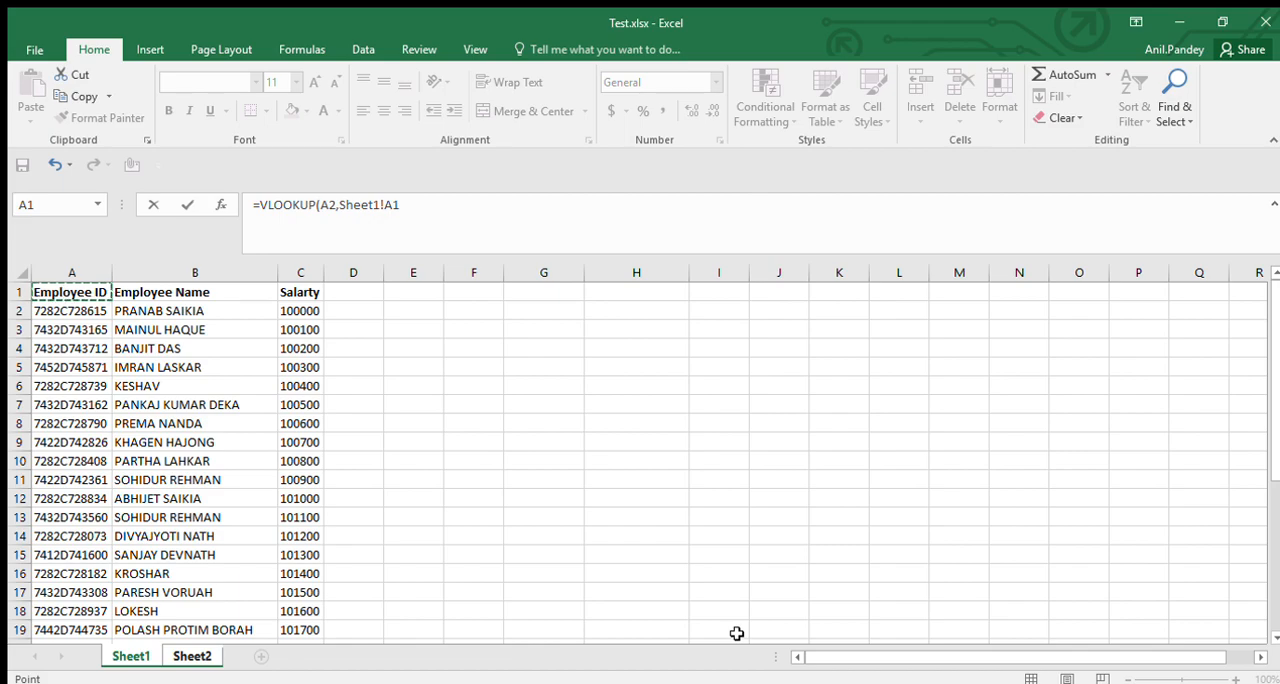
{"action": "key", "text": "shift+Right"}
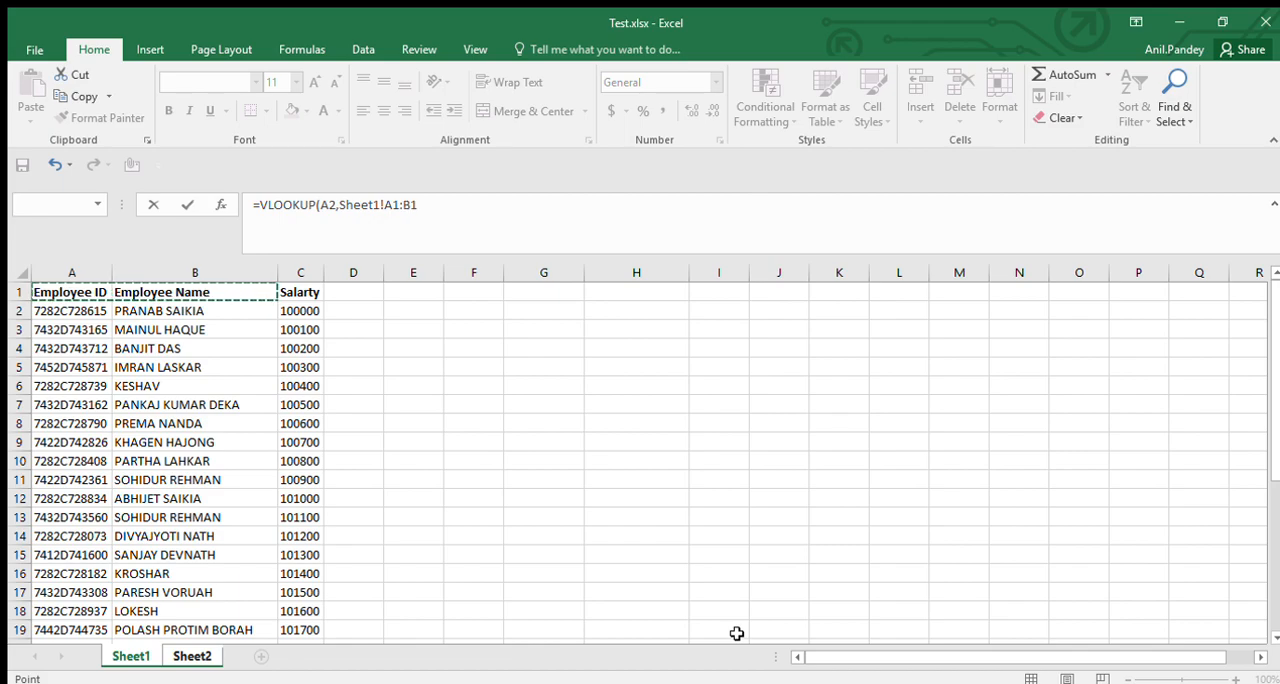
{"action": "key", "text": "ctrl+shift+Down"}
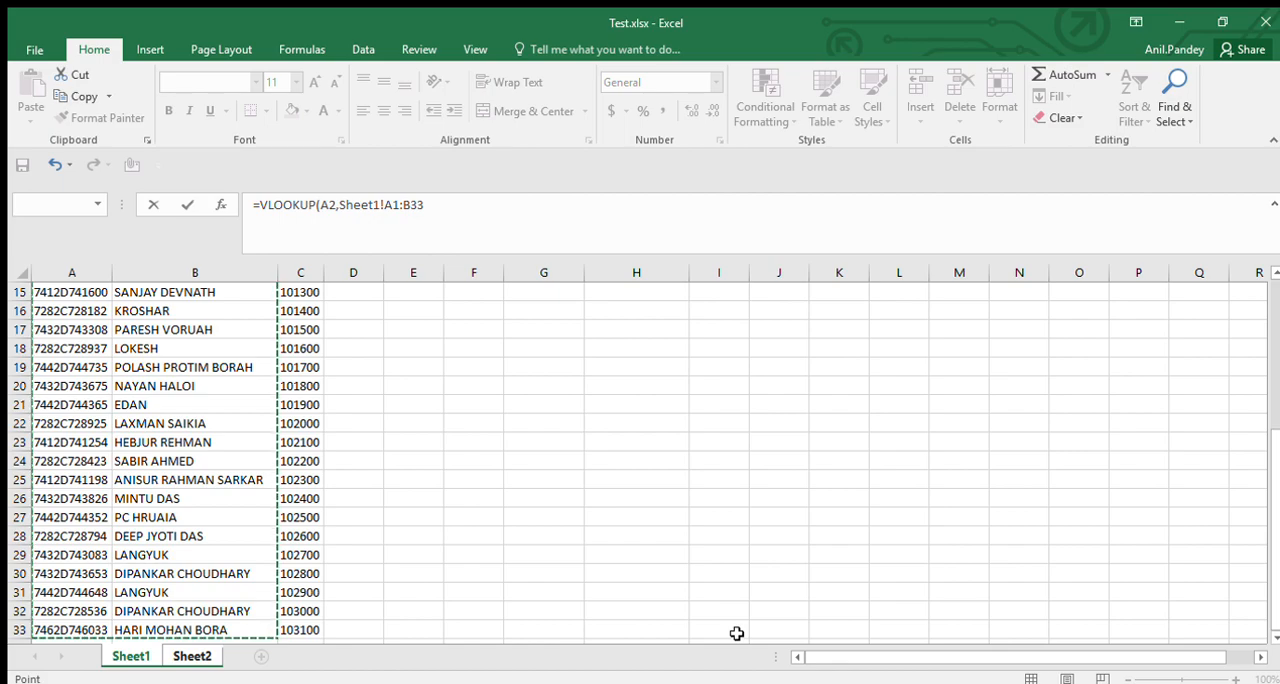
{"action": "key", "text": "F4"}
Complete the VLOOKUP formula with column index 2 and 0 for an exact match.
{"action": "type", "text": ","}
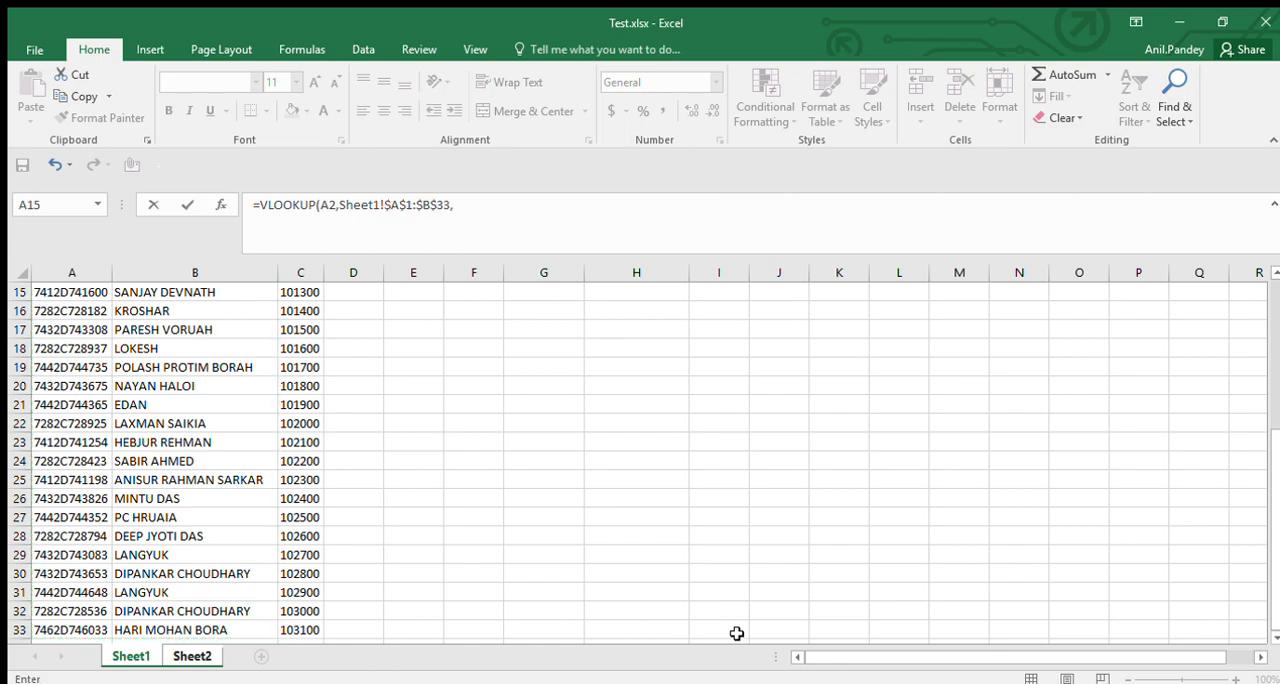
{"action": "type", "text": "2,0"}
{"action": "key", "text": "Return"}
Autofit column B's width and fill the VLOOKUP formula from B2 down to B9.
{"action": "key", "text": "Up"}
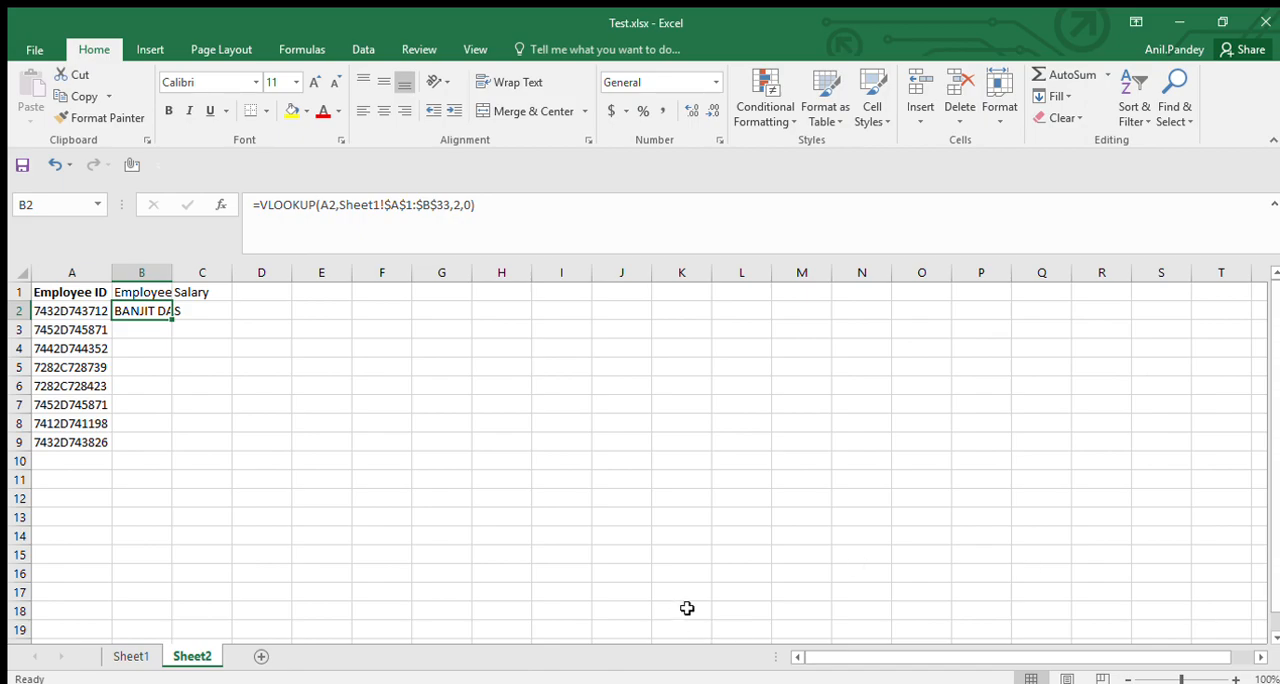
{"action": "double_click", "coordinate": [175, 270]}
{"action": "key", "text": "ctrl+c"}
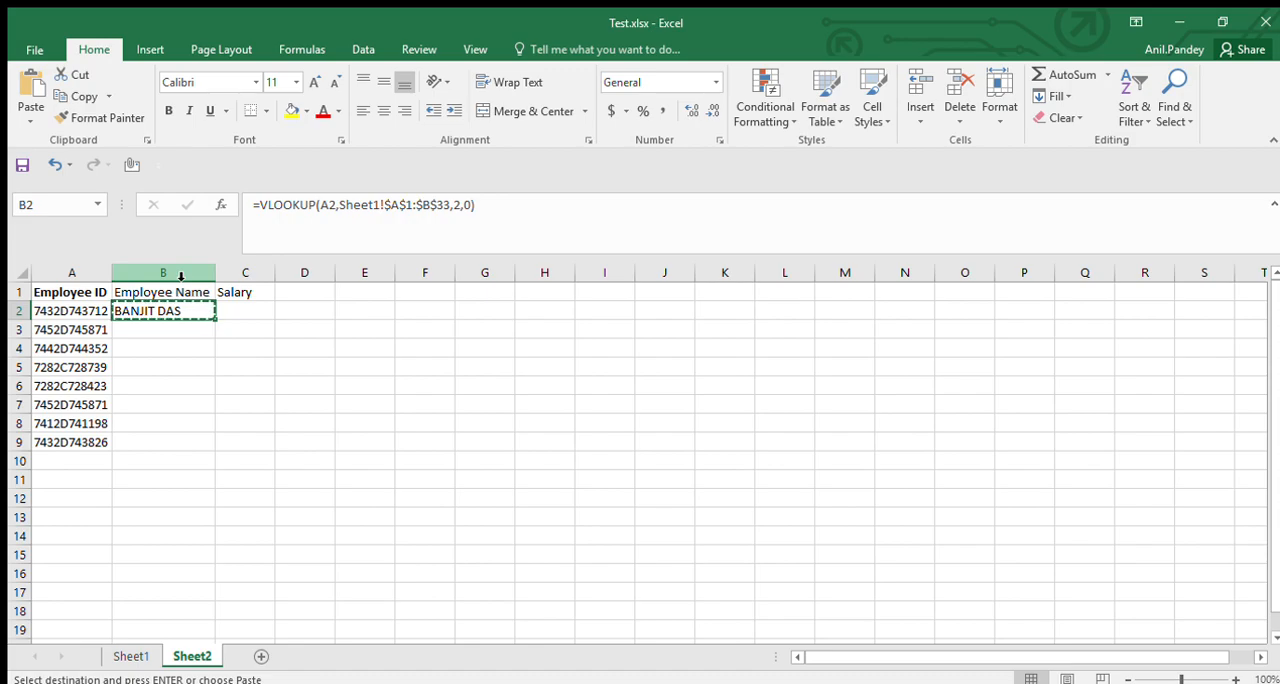
{"action": "key", "text": "Left"}
{"action": "key", "text": "Right"}
{"action": "key", "text": "Left"}
{"action": "key", "text": "ctrl+Down"}
{"action": "key", "text": "Right"}
{"action": "key", "text": "ctrl+shift+Up"}
{"action": "key", "text": "ctrl+d"}
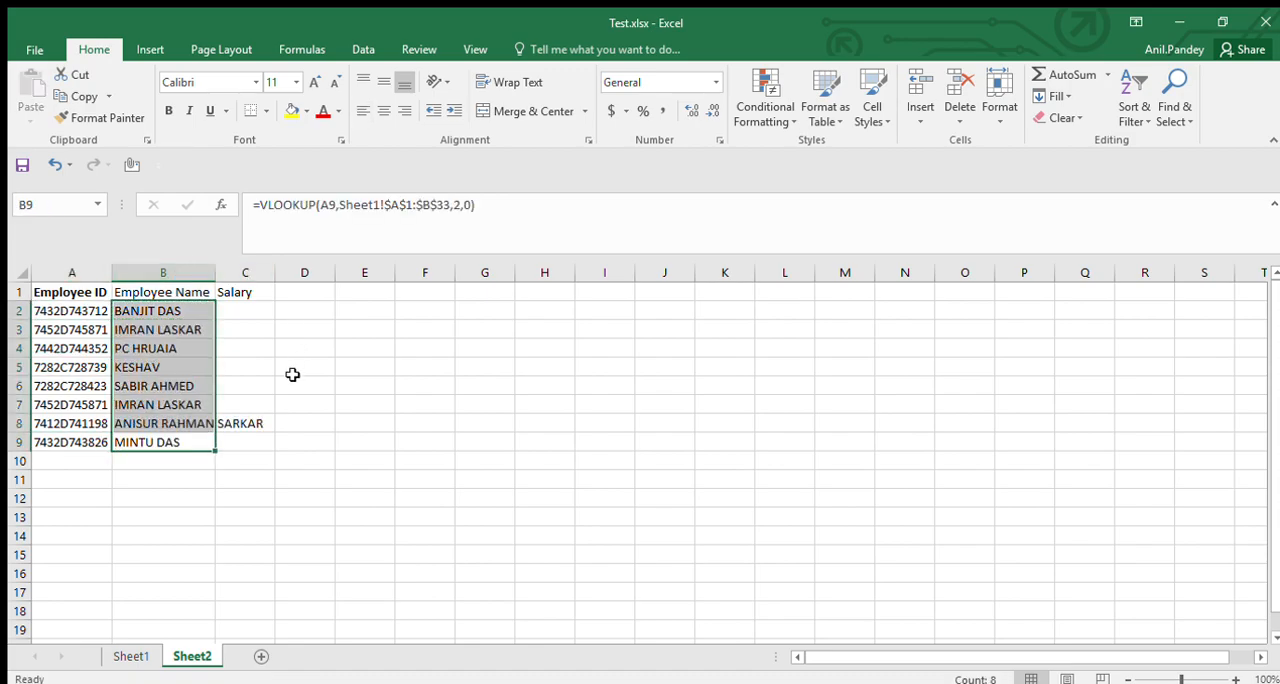
Copy the employee ID from cell A2 of Sheet2 and find it in the Sheet1 employee list.
{"action": "left_click", "coordinate": [193, 345]}
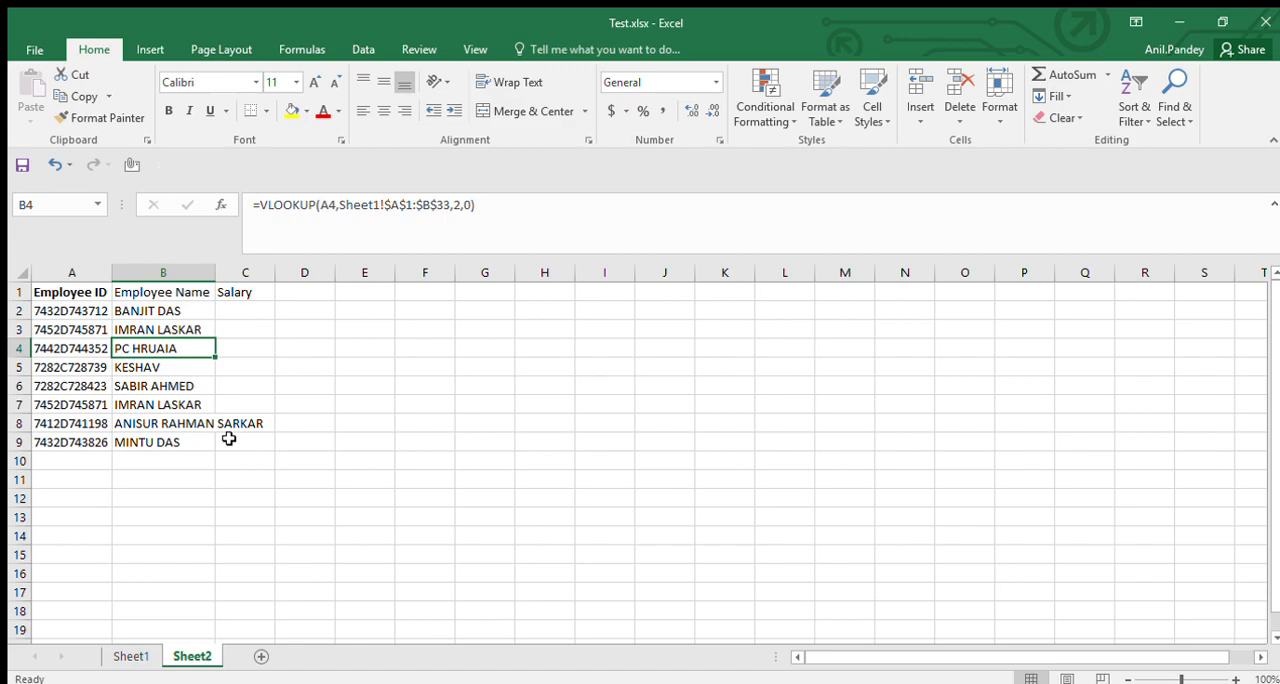
{"action": "key", "text": "Up"}
{"action": "key", "text": "Up"}
{"action": "key", "text": "Down"}
{"action": "key", "text": "Up"}
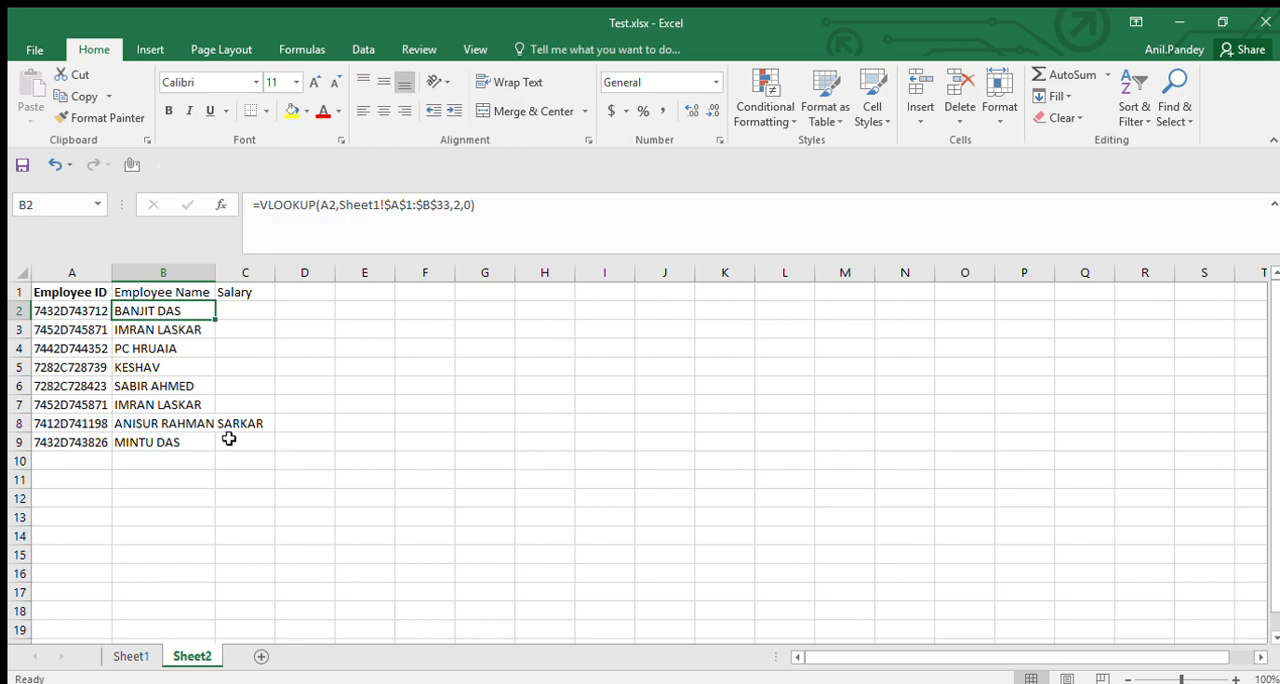
{"action": "key", "text": "Left"}
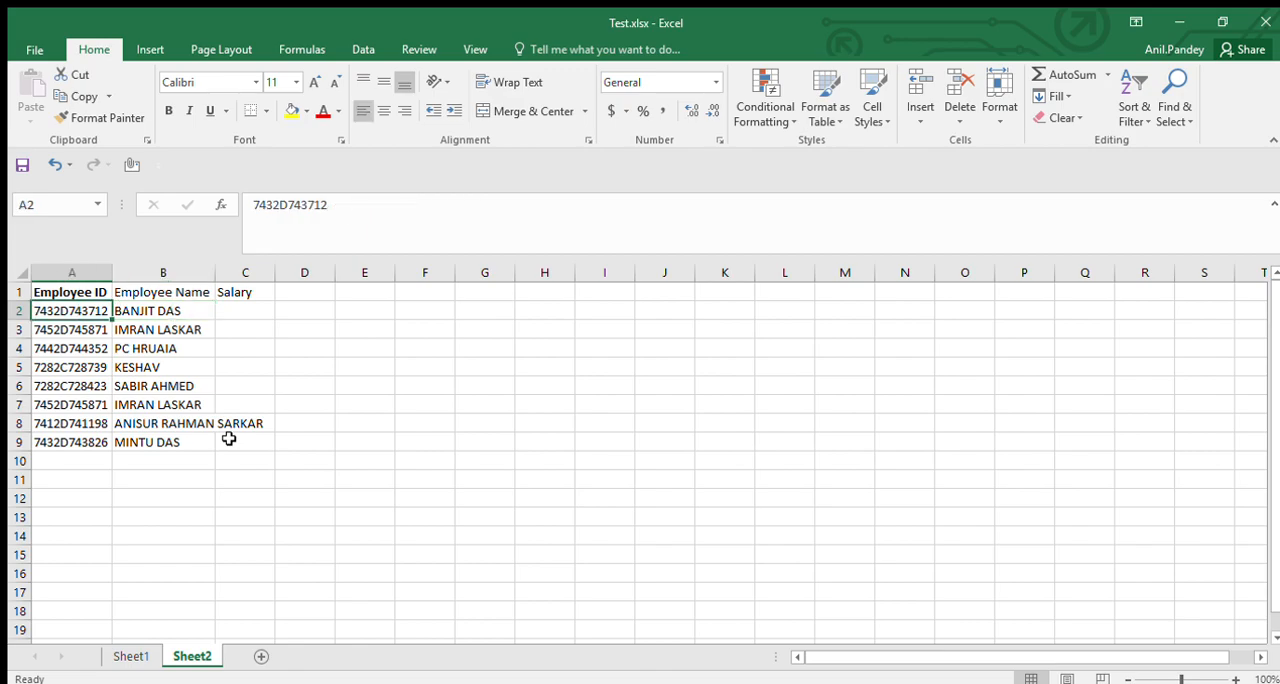
{"action": "key", "text": "ctrl+c"}
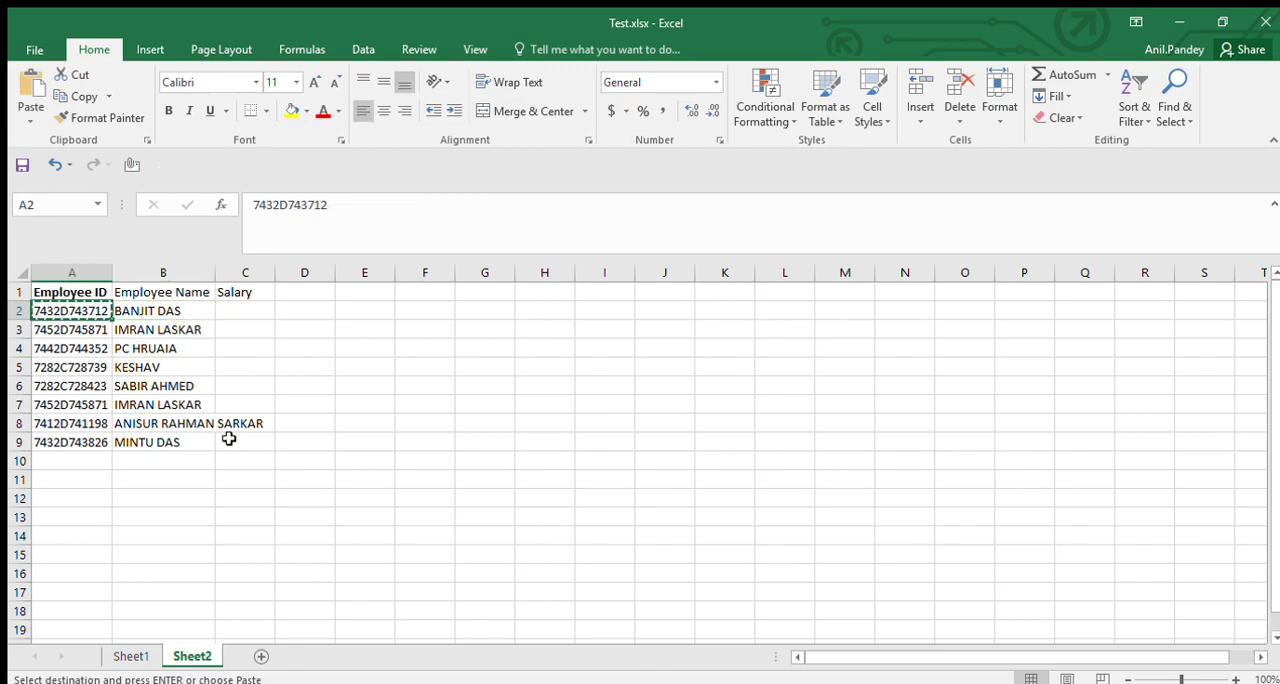
{"action": "key", "text": "ctrl+Page_Up"}
{"action": "key", "text": "ctrl+Home"}
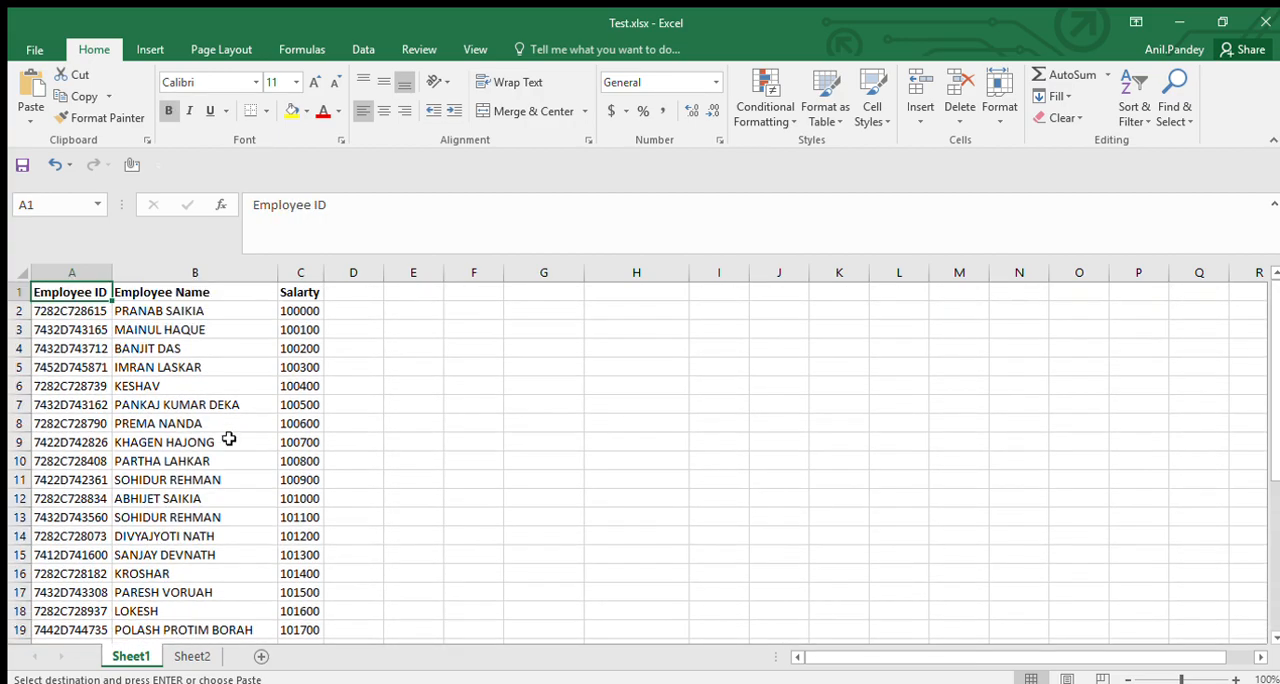
{"action": "key", "text": "ctrl+f"}
{"action": "key", "text": "Return"}
{"action": "key", "text": "Escape"}
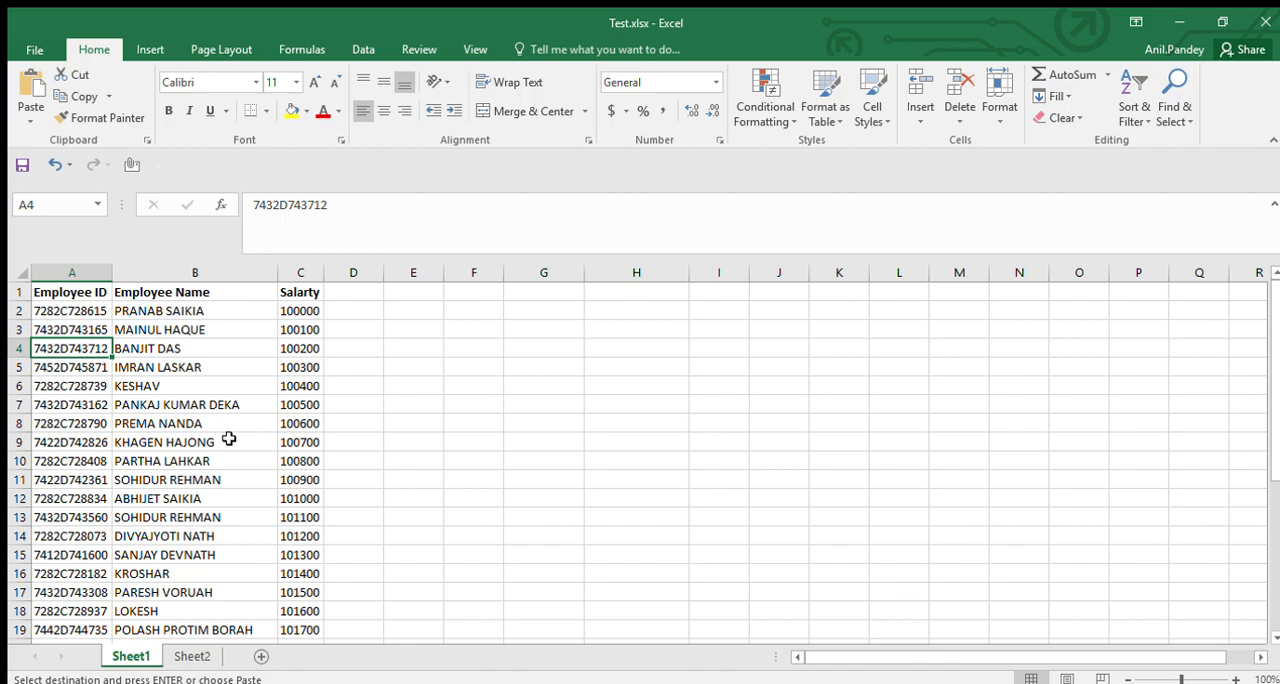
Copy the employee ID from cell A5 of Sheet2 and find it in the Sheet1 employee list.
{"action": "key", "text": "ctrl+Page_Down"}
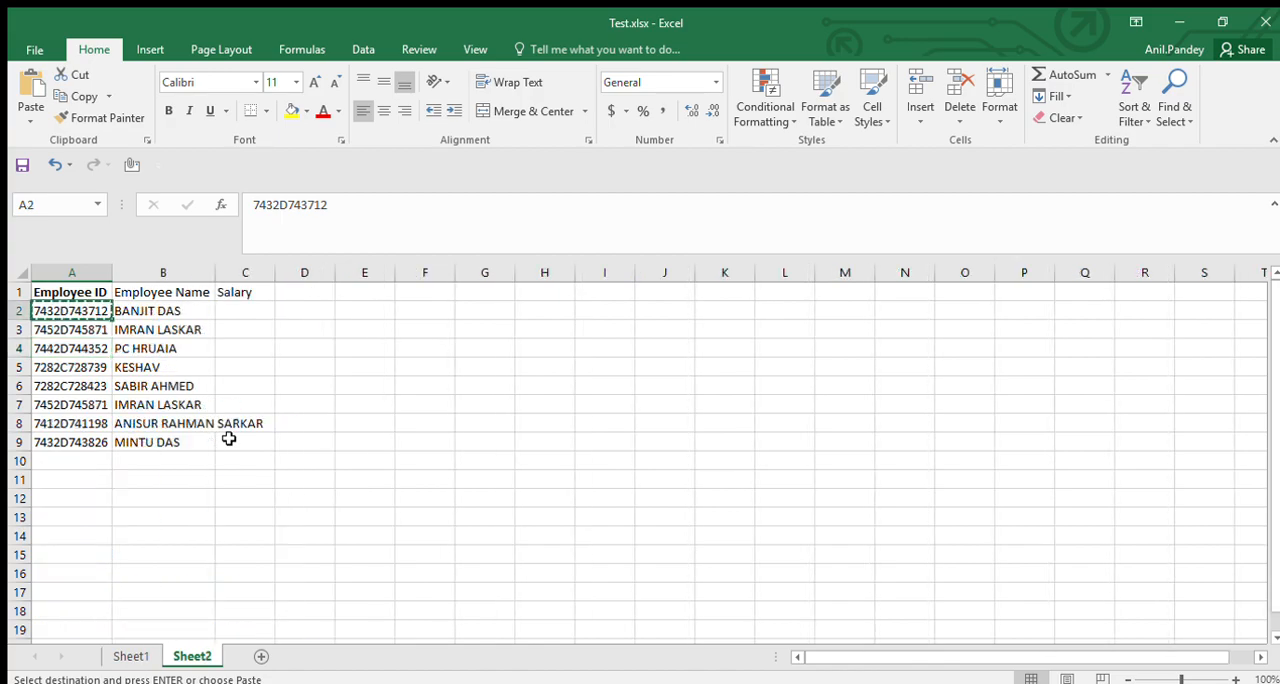
{"action": "key", "text": "Down"}
{"action": "key", "text": "Down"}
{"action": "key", "text": "Down"}
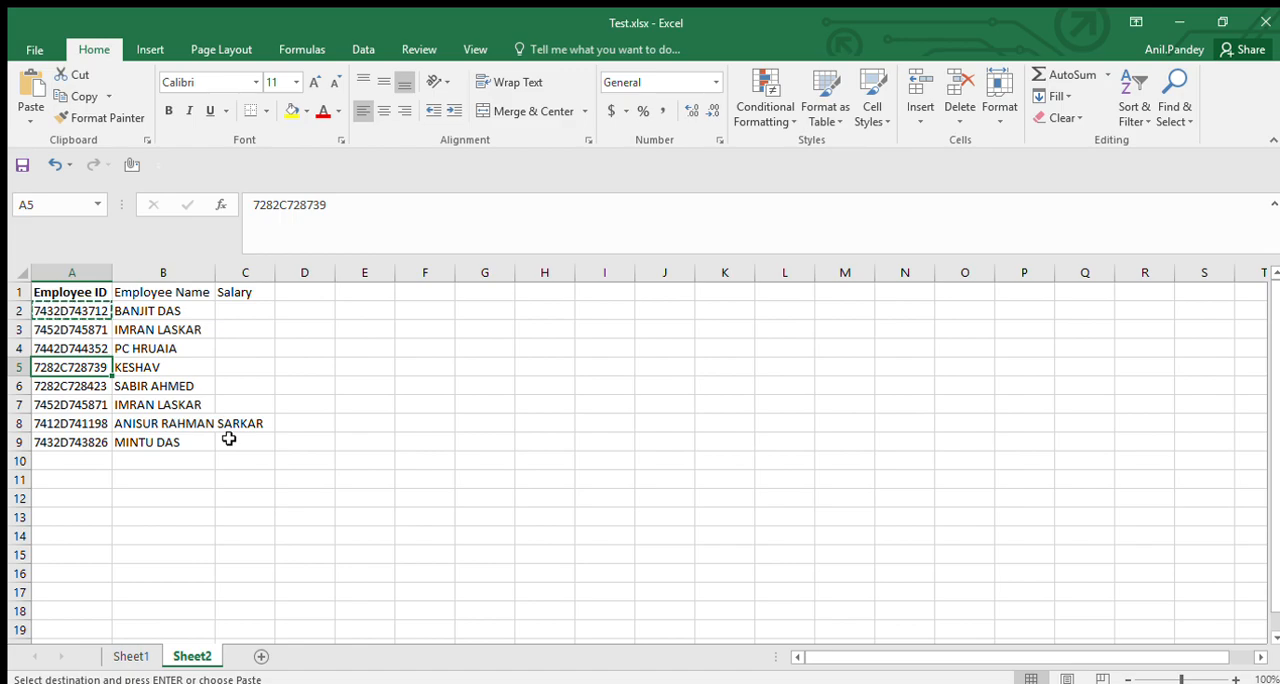
{"action": "key", "text": "Right"}
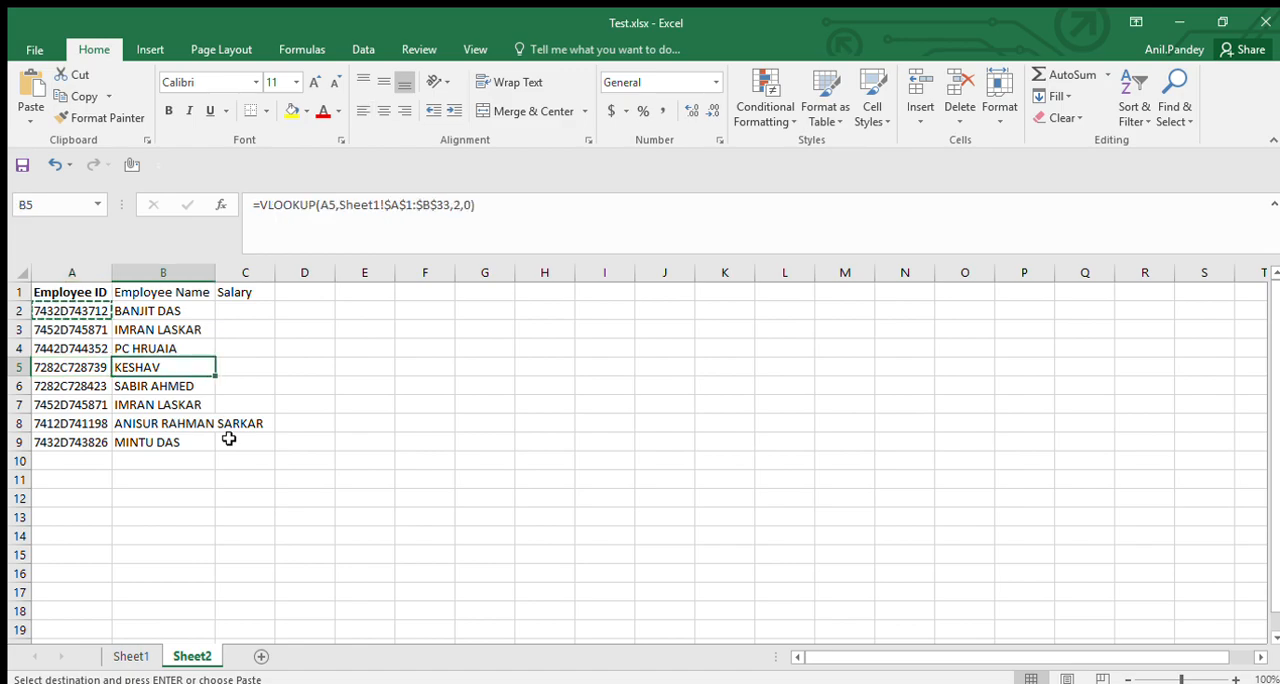
{"action": "key", "text": "Left"}
{"action": "key", "text": "ctrl+c"}
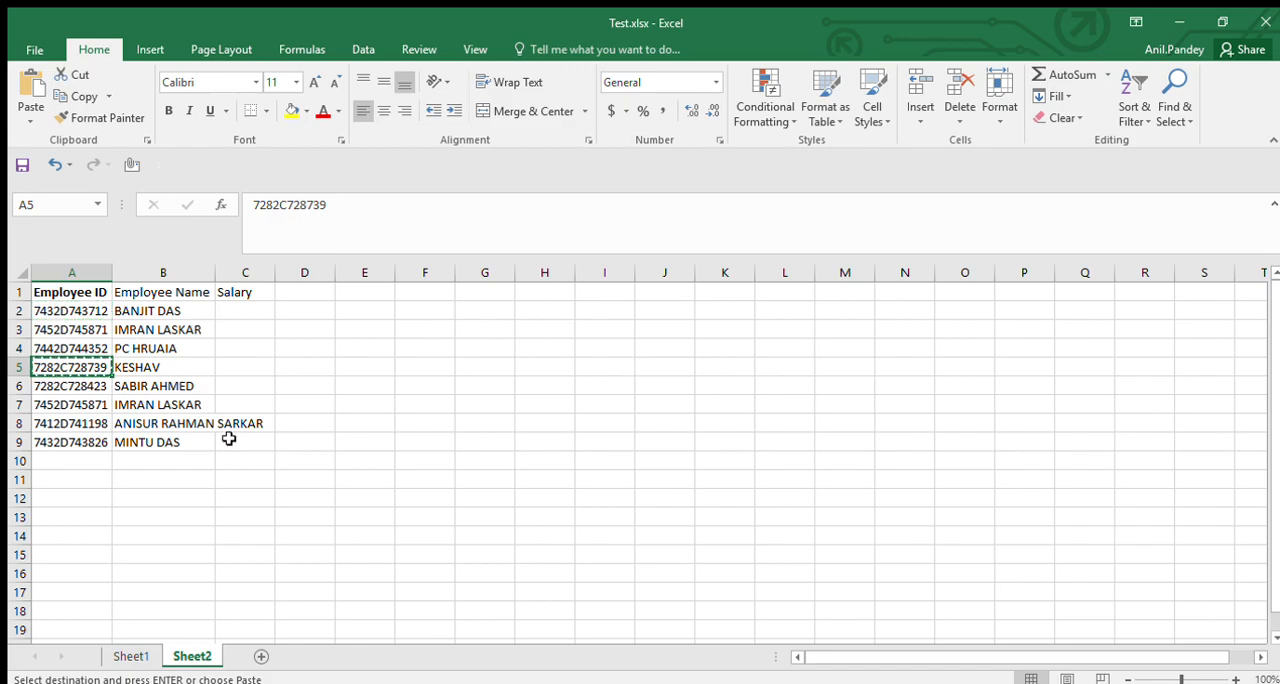
{"action": "key", "text": "ctrl+Page_Up"}
{"action": "key", "text": "ctrl+f"}
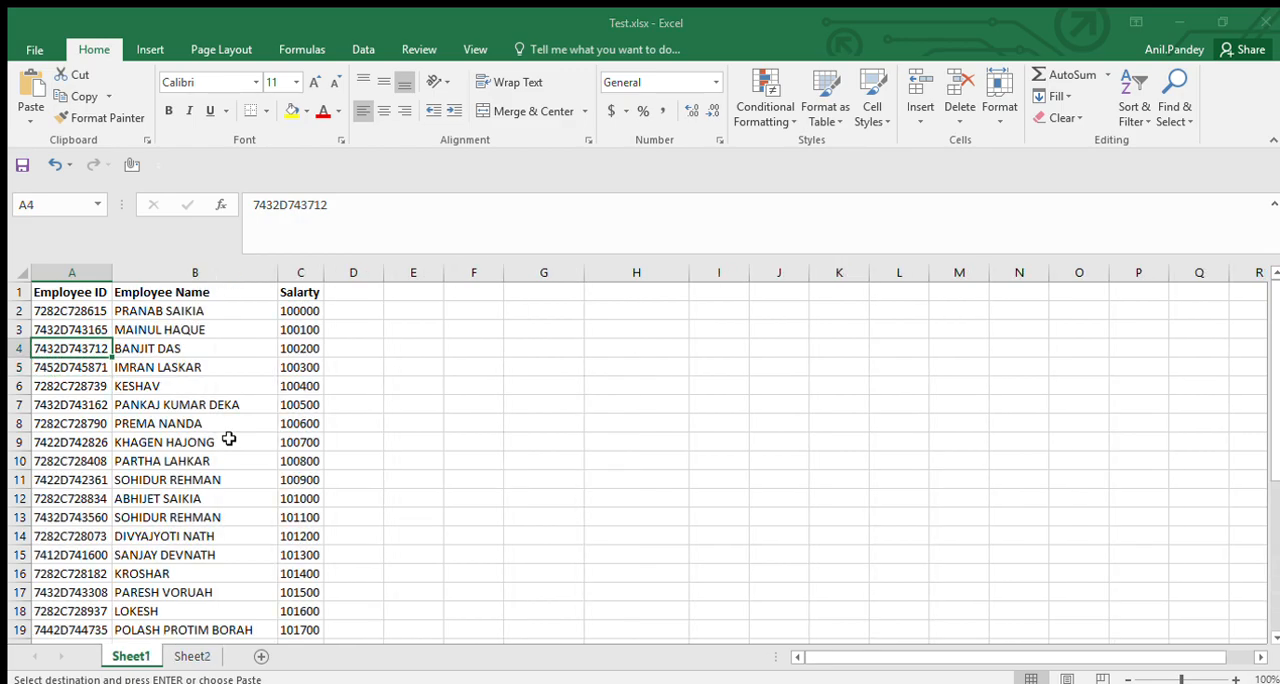
{"action": "key", "text": "Return"}
{"action": "key", "text": "Escape"}
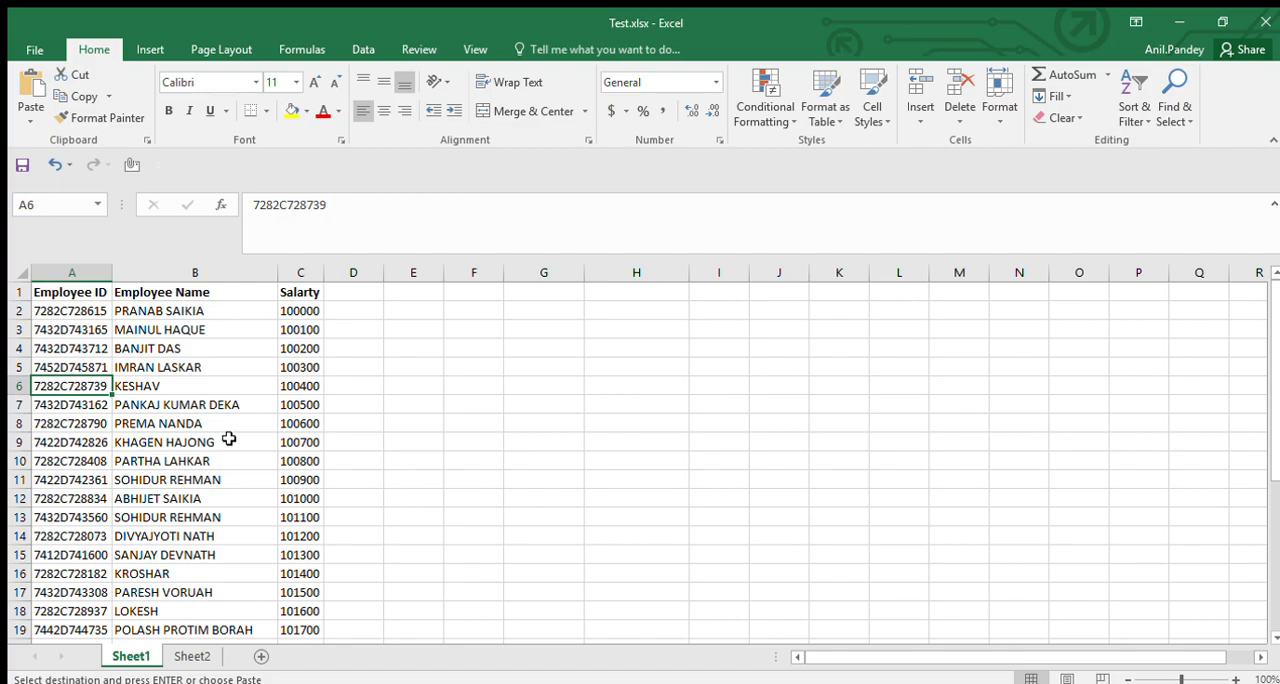
Compare the employee name beside the found ID on Sheet1 with the VLOOKUP result in B5 of Sheet2.
{"action": "key", "text": "Right"}
{"action": "key", "text": "Right"}
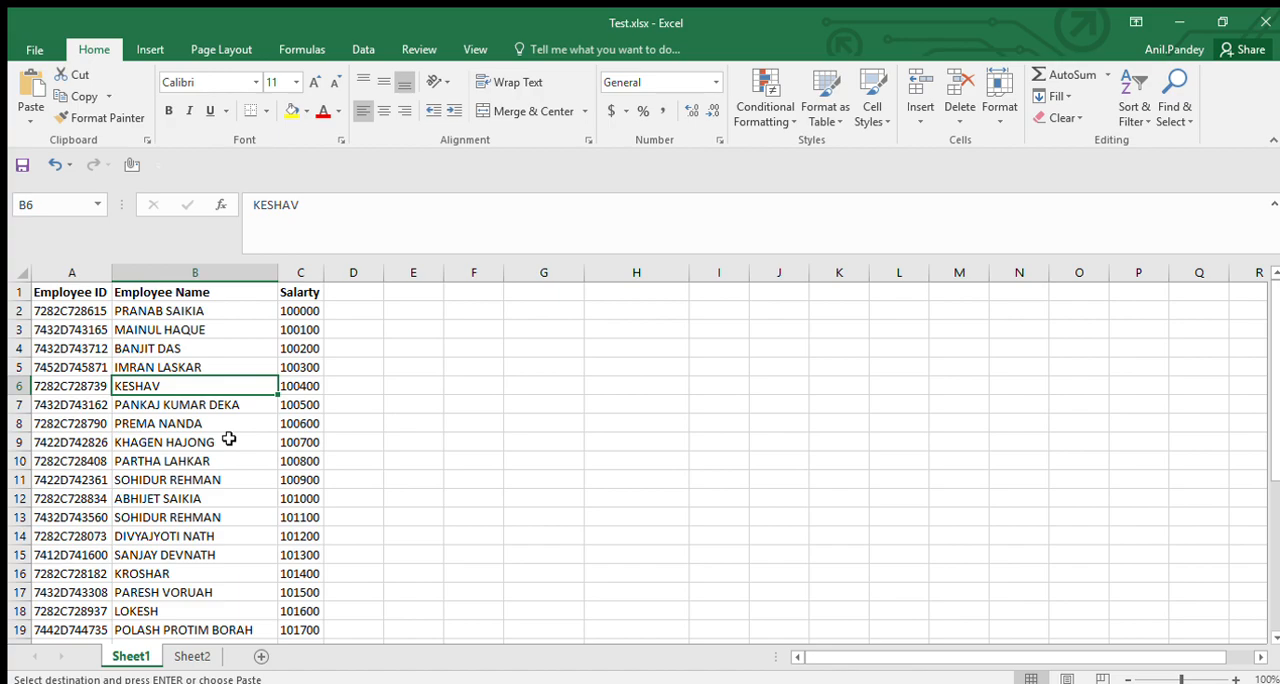
{"action": "key", "text": "Left"}
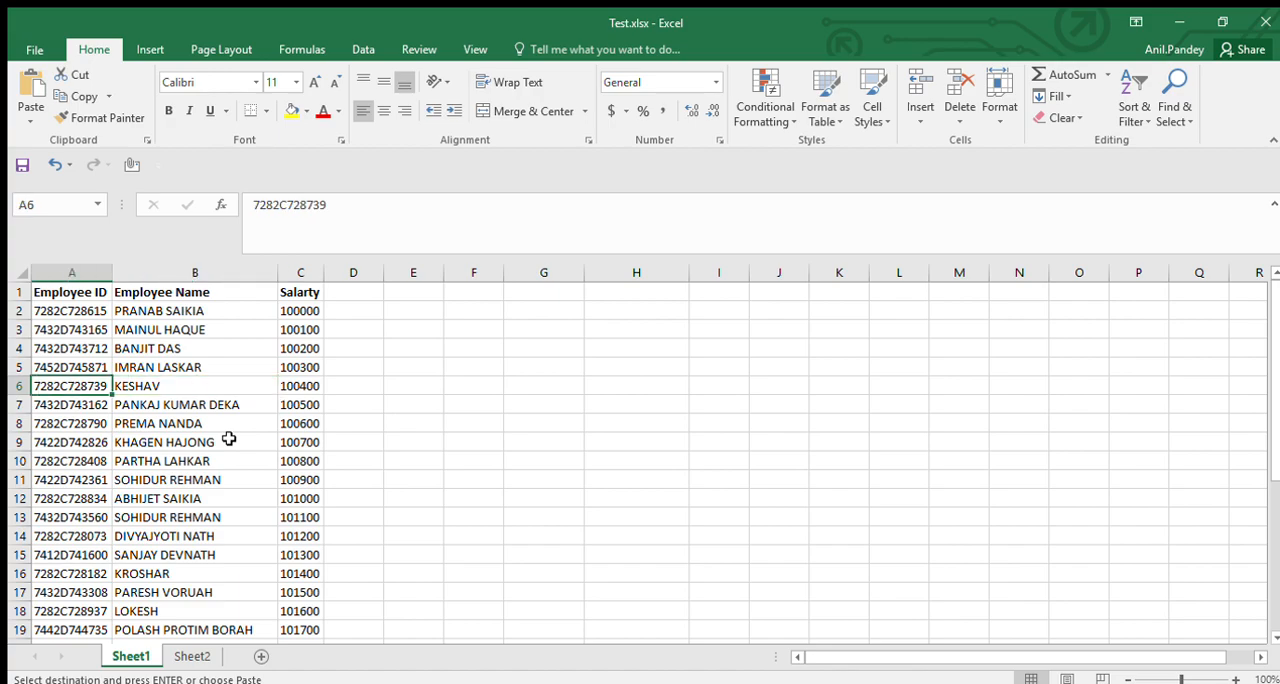
{"action": "key", "text": "ctrl+Page_Down"}
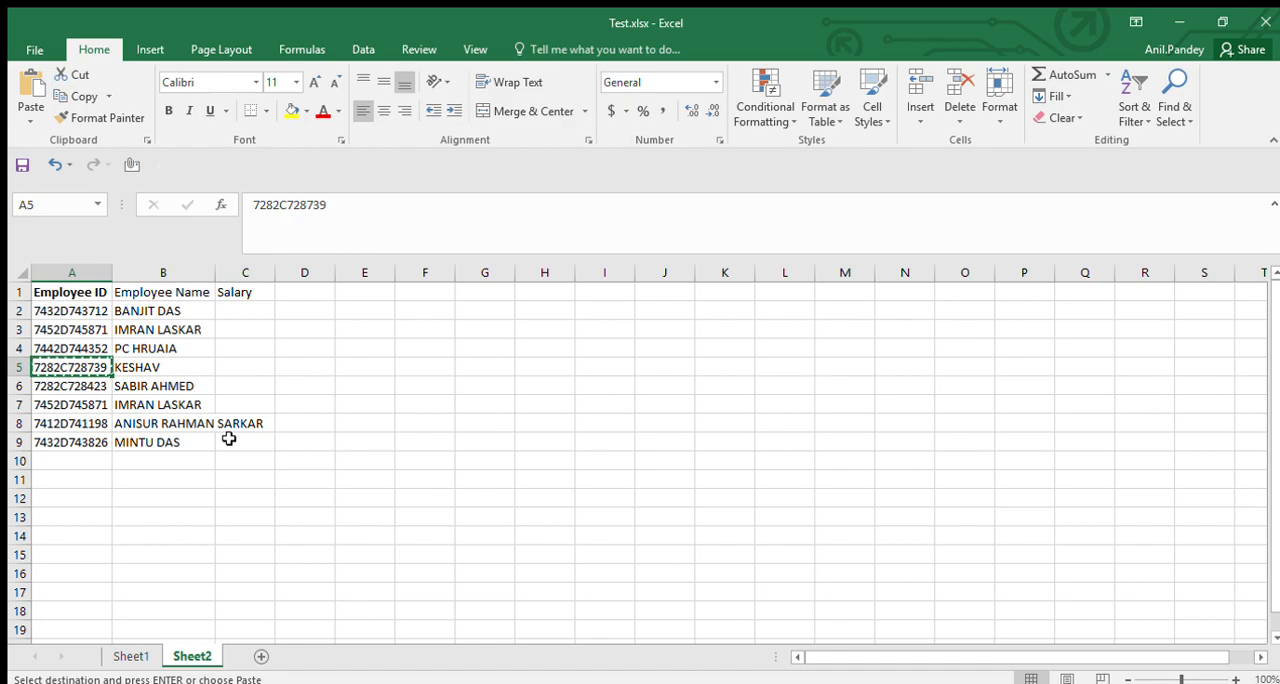
{"action": "key", "text": "Right"}
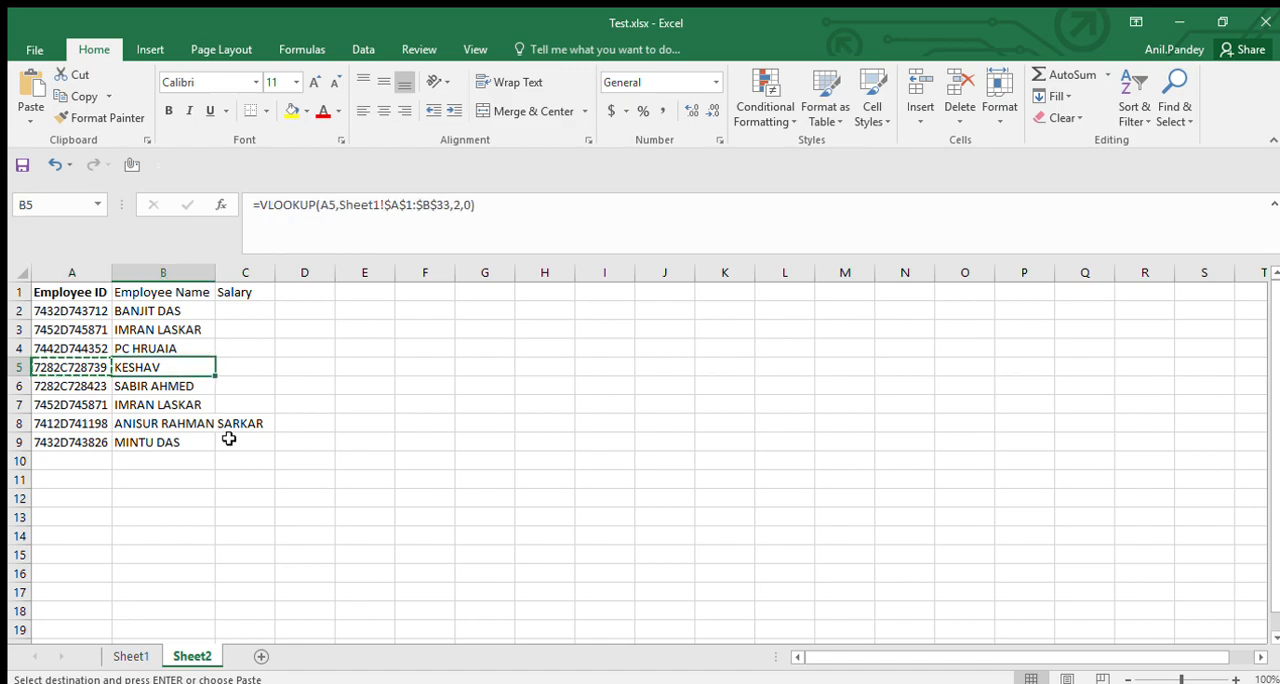
Start a VLOOKUP formula in cell C2 of Sheet2 with A2 as the lookup value.
{"action": "key", "text": "Right"}
{"action": "key", "text": "Up"}
{"action": "key", "text": "Up"}
{"action": "key", "text": "Up"}
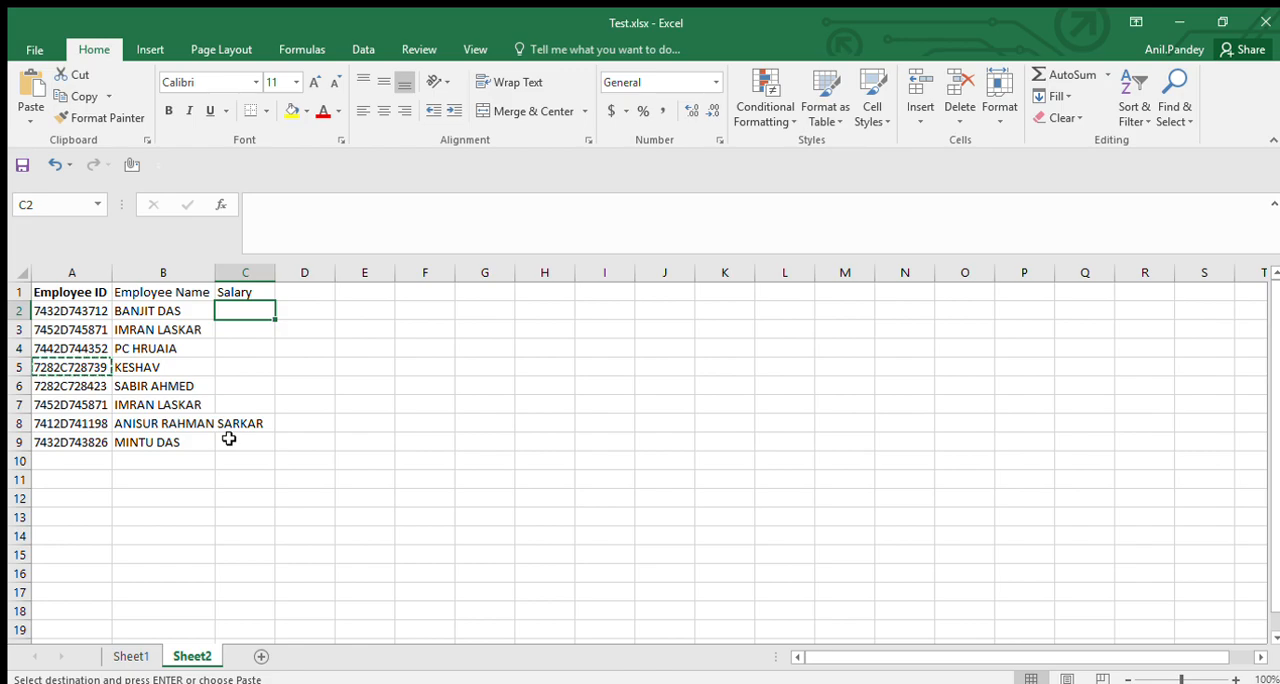
{"action": "type", "text": "="}
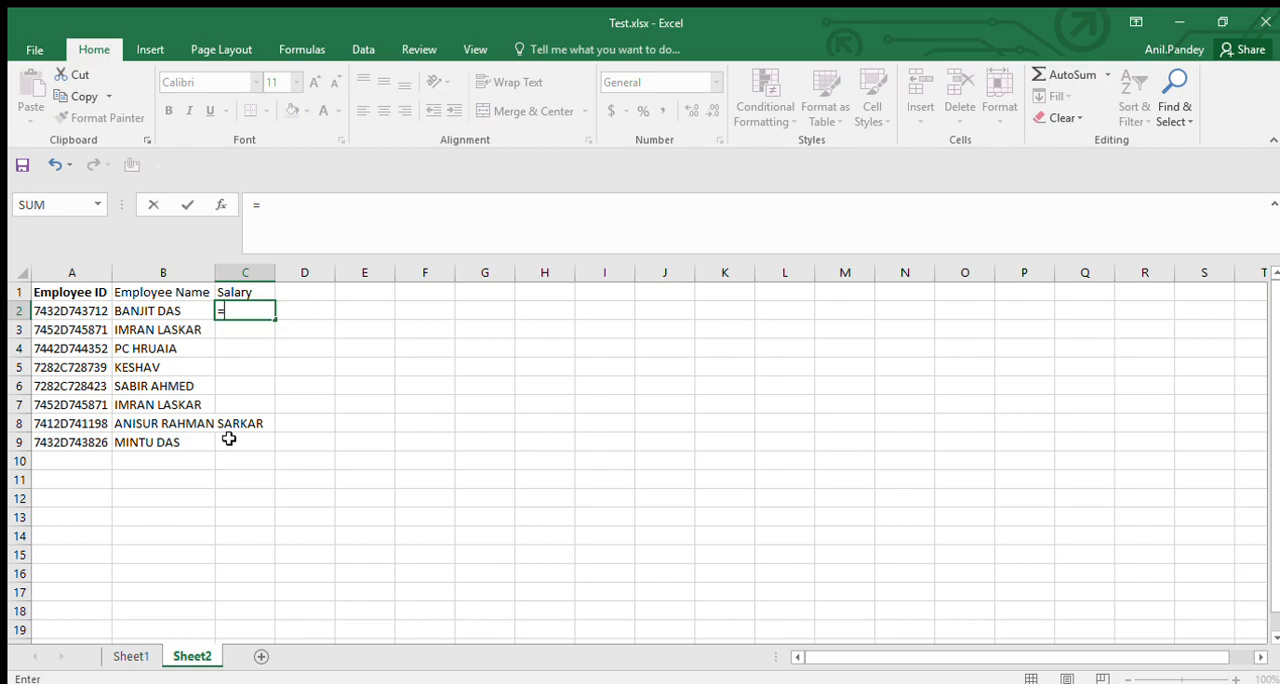
{"action": "type", "text": "VLOOKUP("}
{"action": "key", "text": "Left"}
{"action": "key", "text": "Left"}
{"action": "type", "text": ","}
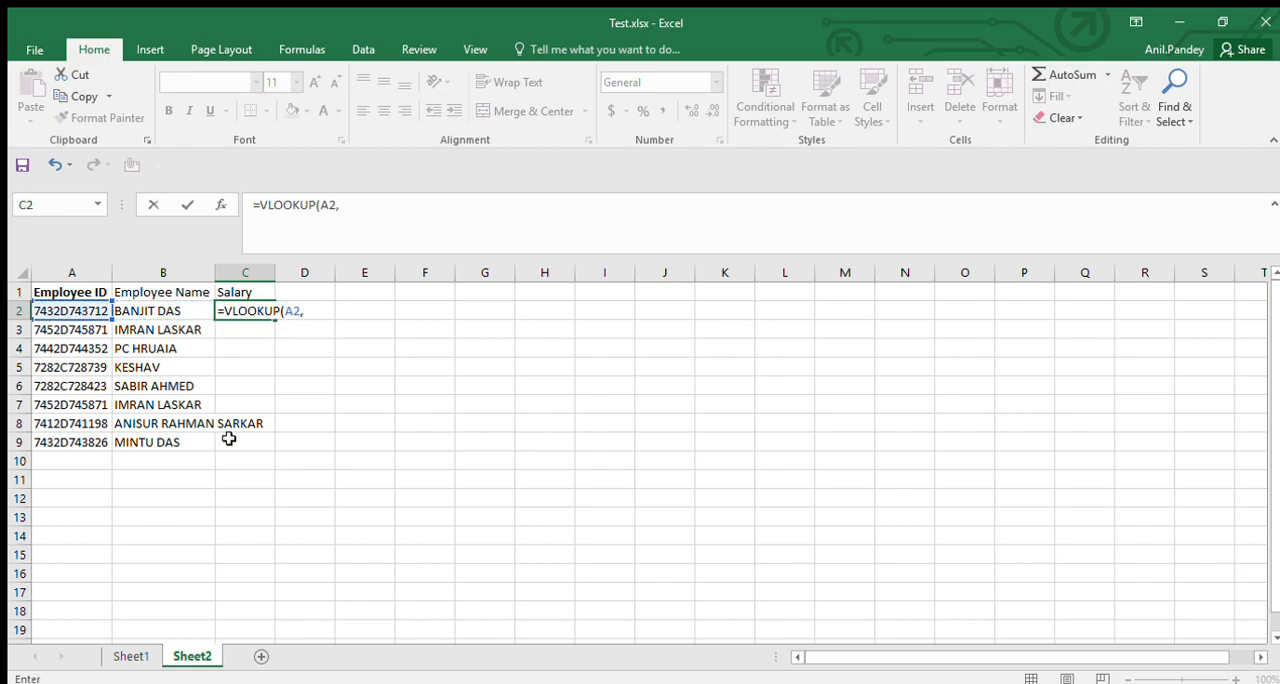
Complete the C2 formula with the absolute table range Sheet1!$A$1:$C$33, column index 3 and exact match 0.
{"action": "key", "text": "ctrl+Page_Up"}
{"action": "key", "text": "Left"}
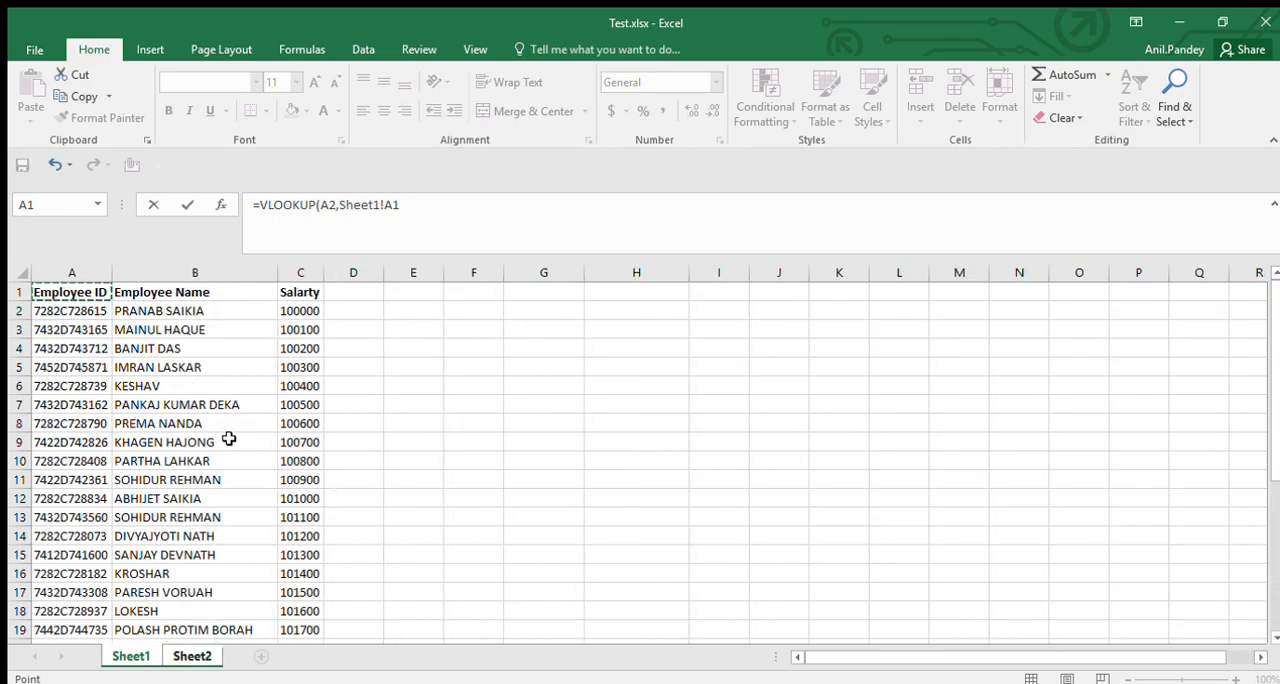
{"action": "key", "text": "ctrl+shift+Right"}
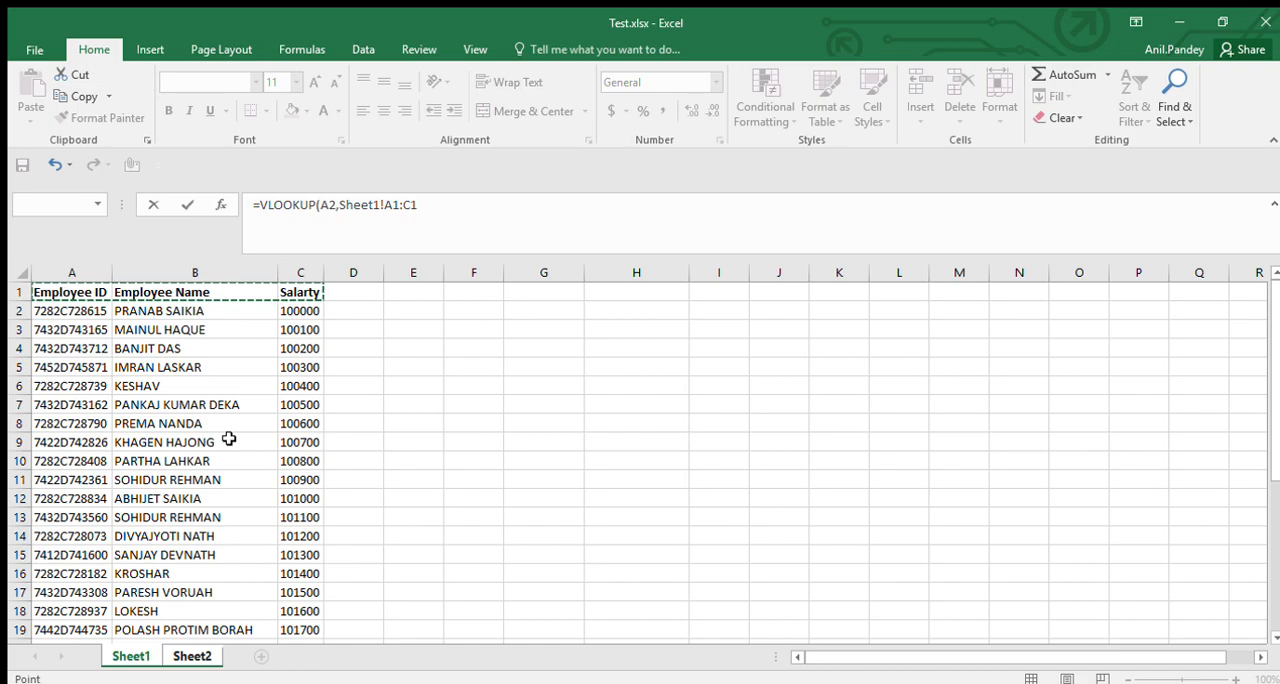
{"action": "key", "text": "ctrl+shift+Down"}
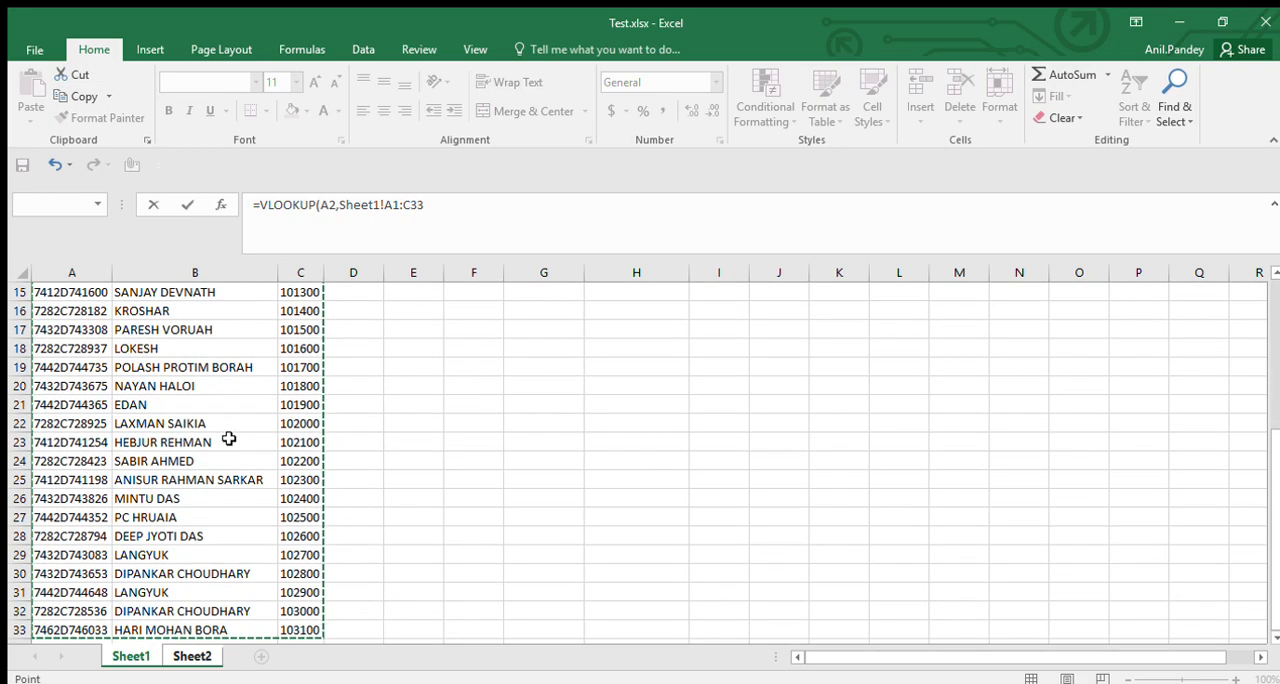
{"action": "key", "text": "F4"}
{"action": "type", "text": ","}
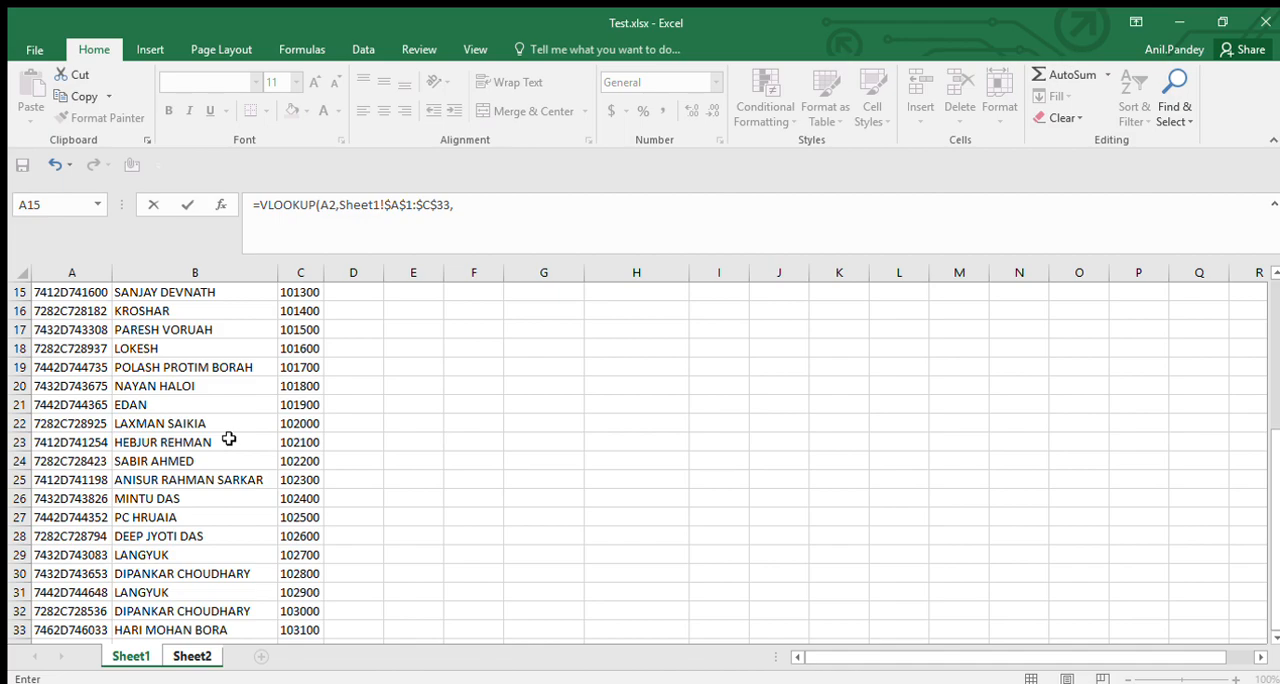
{"action": "type", "text": "3,0"}
{"action": "key", "text": "Return"}
Copy the salary VLOOKUP formula from C2 down through C9.
{"action": "key", "text": "Up"}
{"action": "key", "text": "ctrl+c"}
{"action": "key", "text": "Left"}
{"action": "key", "text": "ctrl+Down"}
{"action": "key", "text": "Right"}
{"action": "key", "text": "ctrl+shift+Up"}
{"action": "key", "text": "Return"}
Review the salary formula in C2 against the employee ID in A2 and the name formula in B2.
{"action": "key", "text": "Up"}
{"action": "key", "text": "Up"}
{"action": "key", "text": "Up"}
{"action": "key", "text": "Up"}
{"action": "key", "text": "Up"}
{"action": "key", "text": "Up"}
{"action": "key", "text": "Up"}
{"action": "key", "text": "Up"}
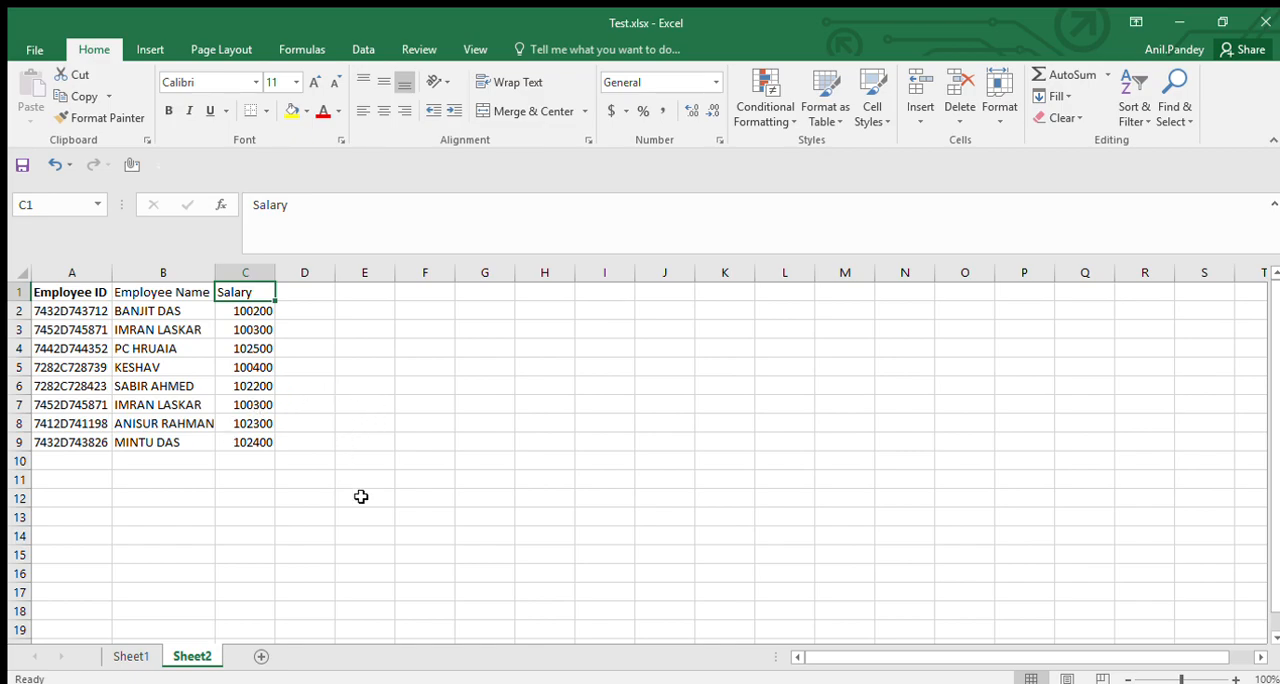
{"action": "key", "text": "Down"}
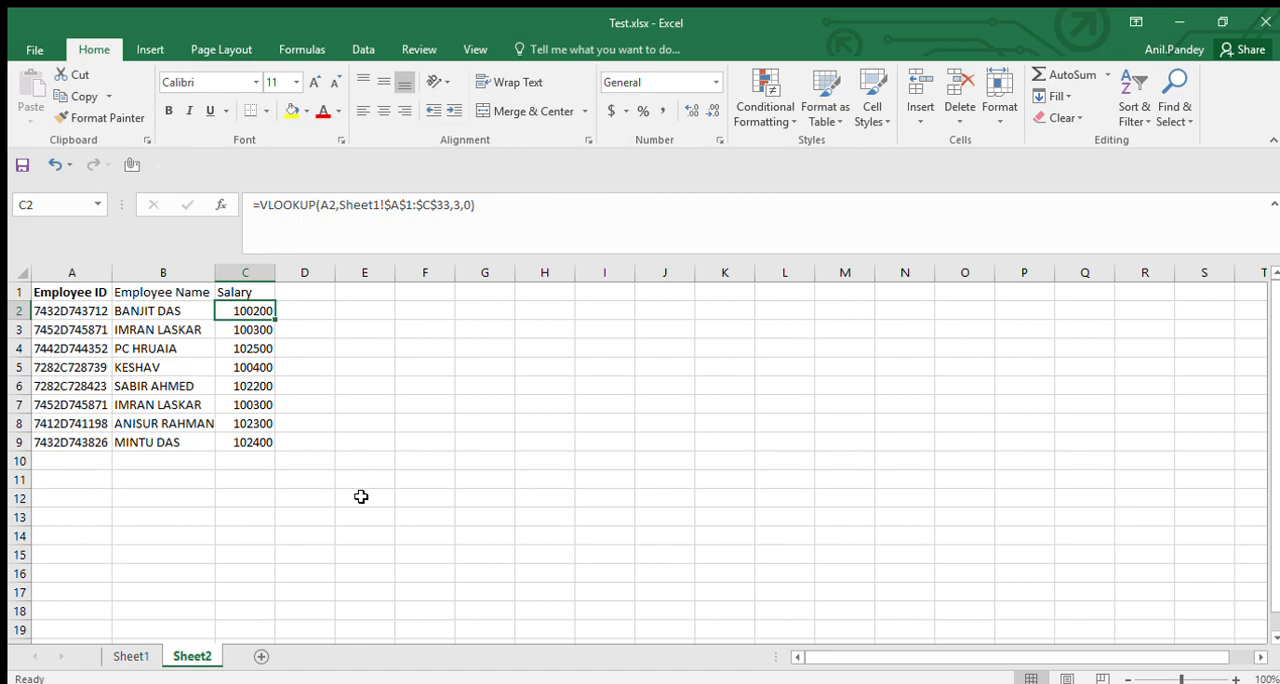
{"action": "key", "text": "Left"}
{"action": "key", "text": "Left"}
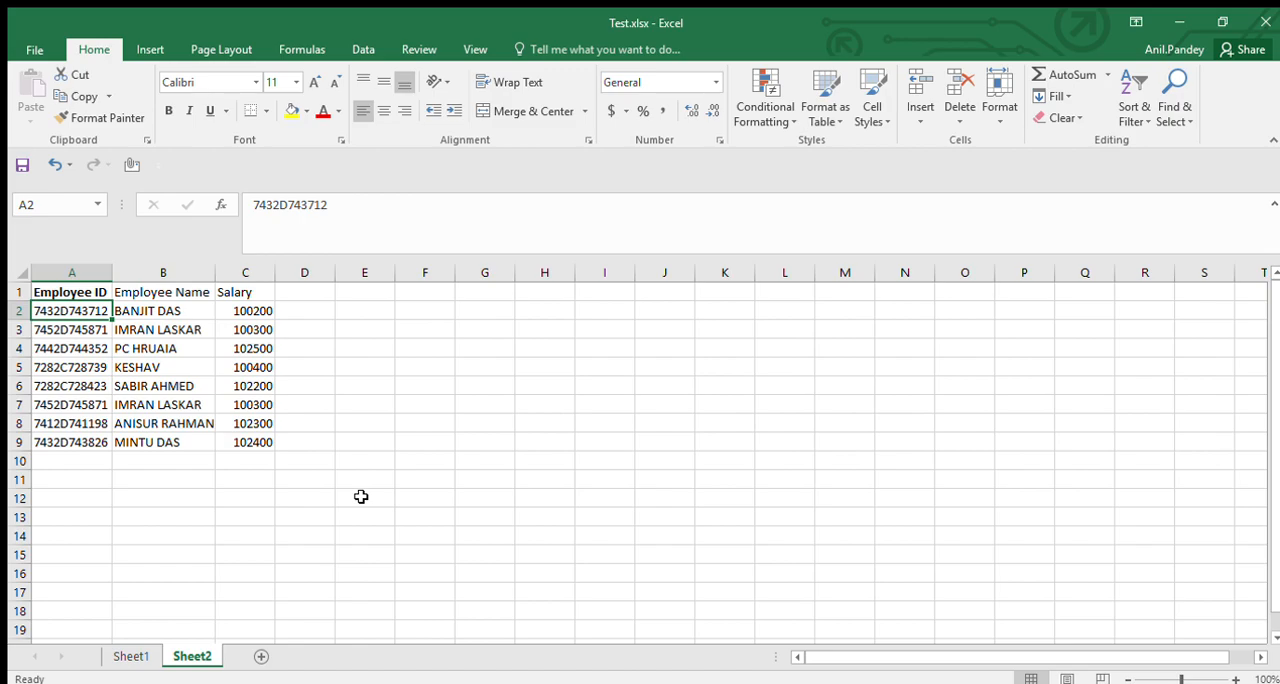
{"action": "key", "text": "Right"}
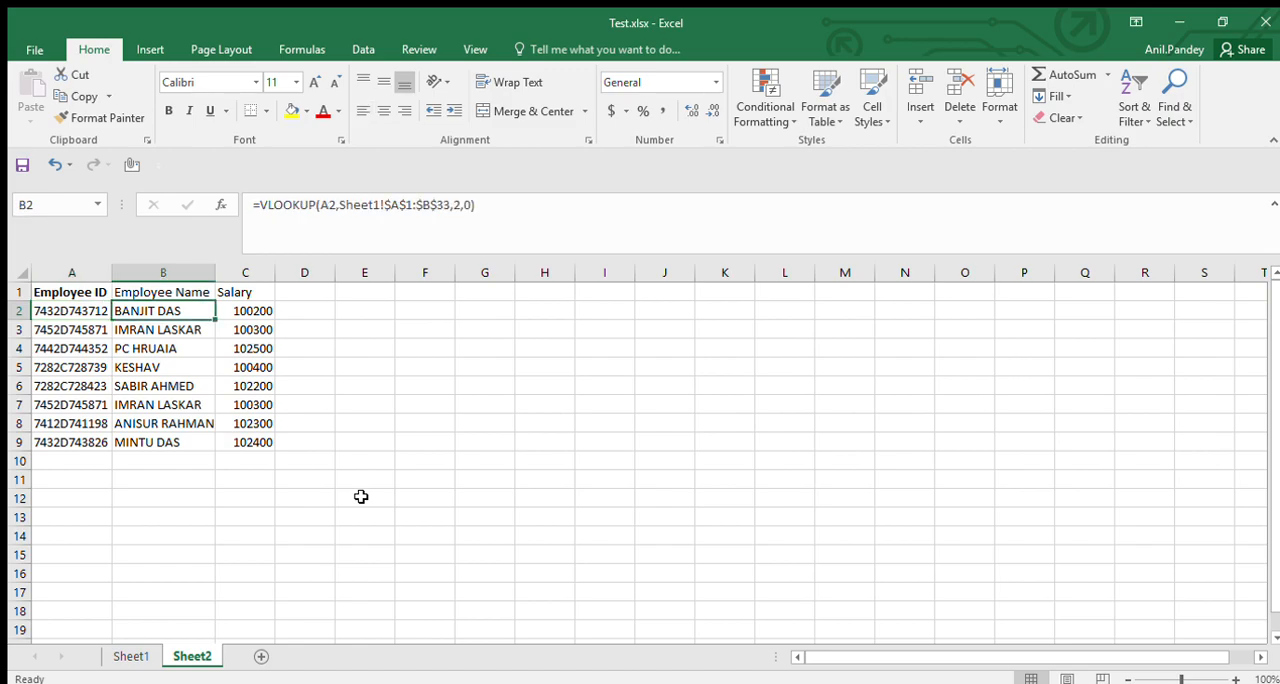
{"action": "key", "text": "Right"}
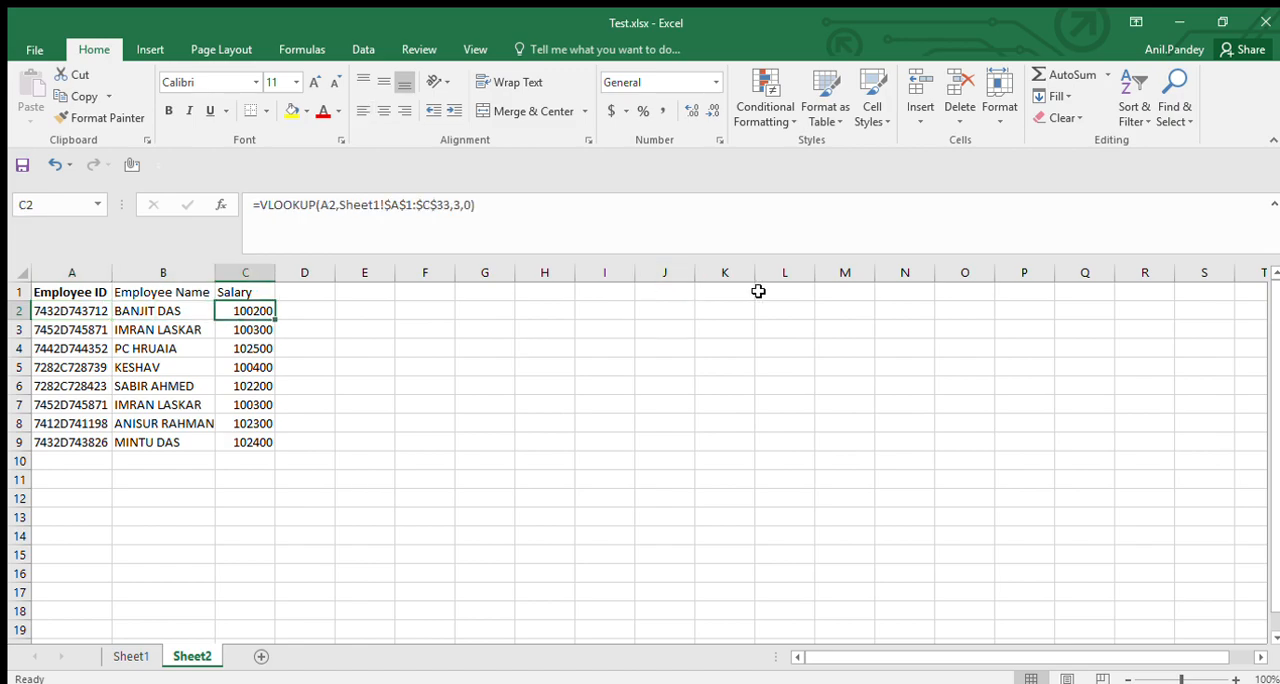